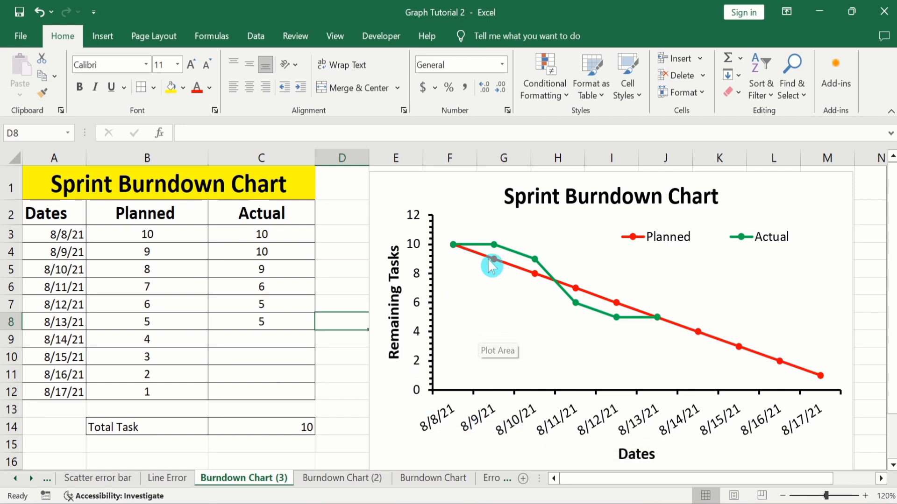
Step: Try new Planned values in B4:B5, then restore them to 9 and 8
mouse_move(534, 277)
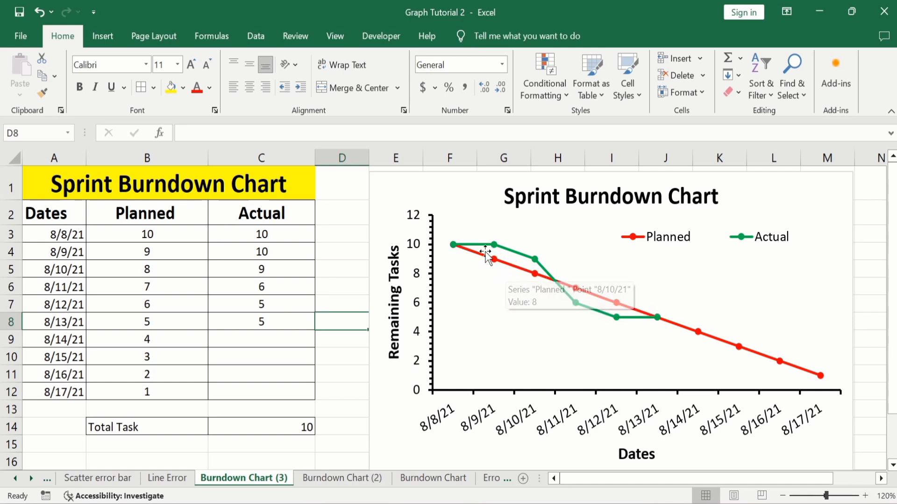
left_click(535, 263)
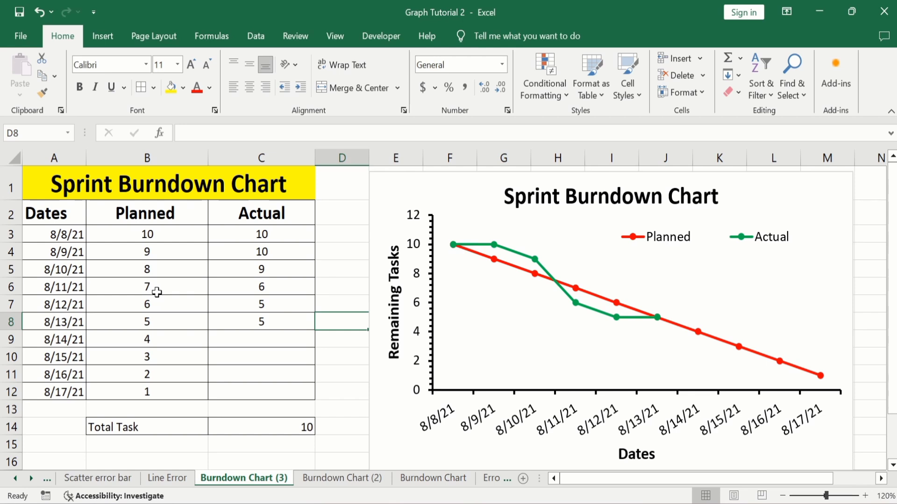
left_click(152, 252)
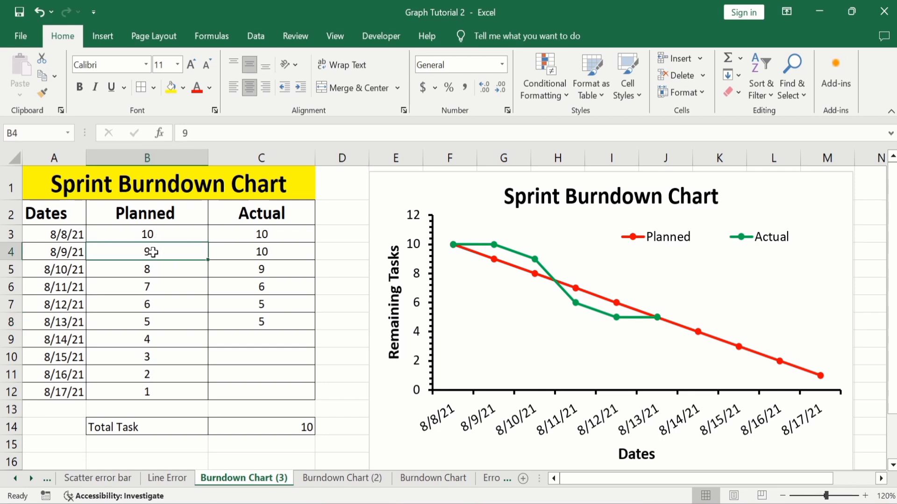
type("8")
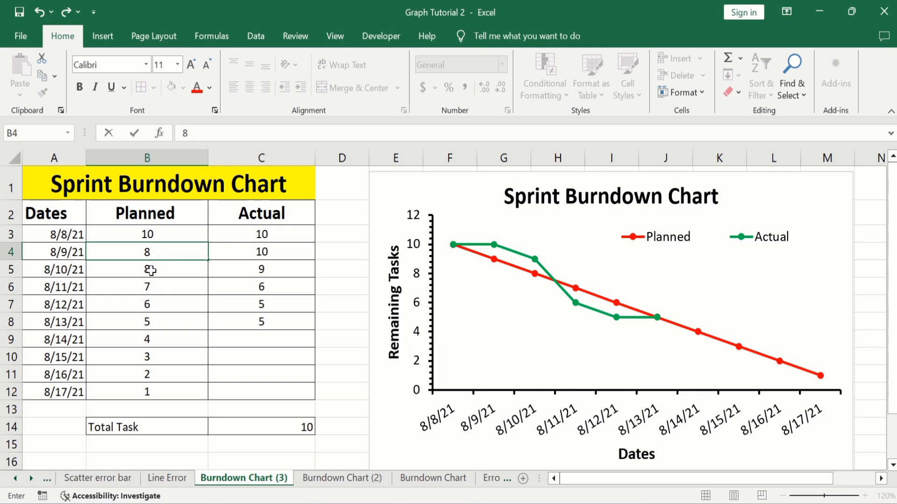
left_click(151, 270)
type("5")
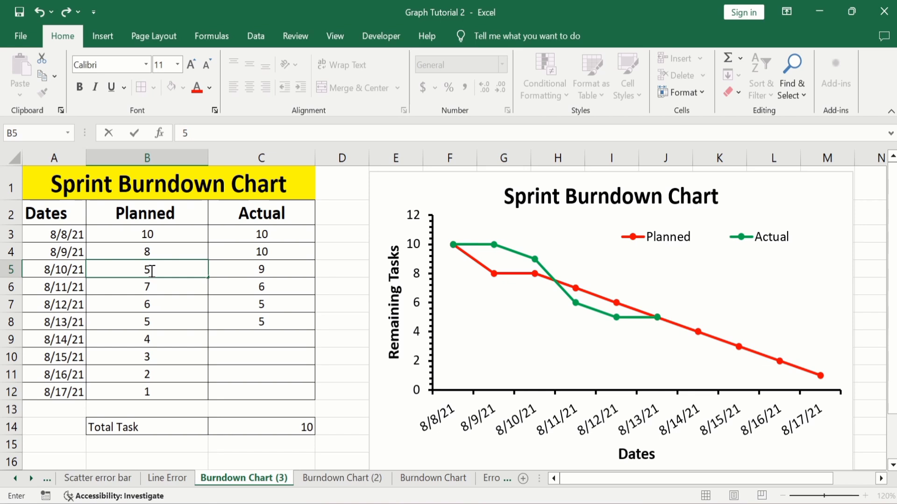
left_click(155, 249)
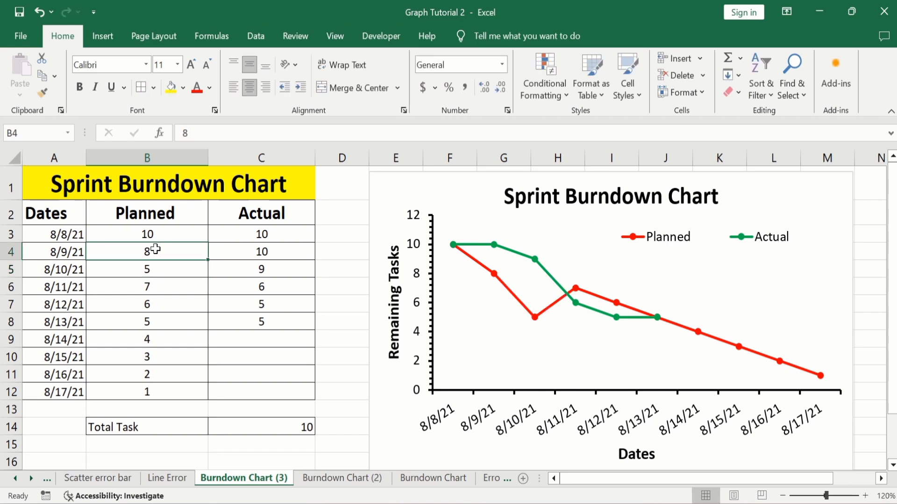
type("9")
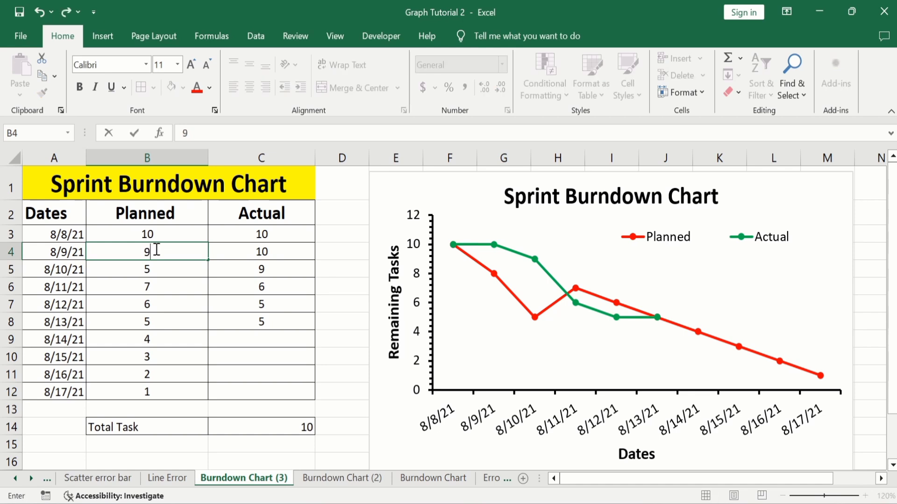
left_click(156, 269)
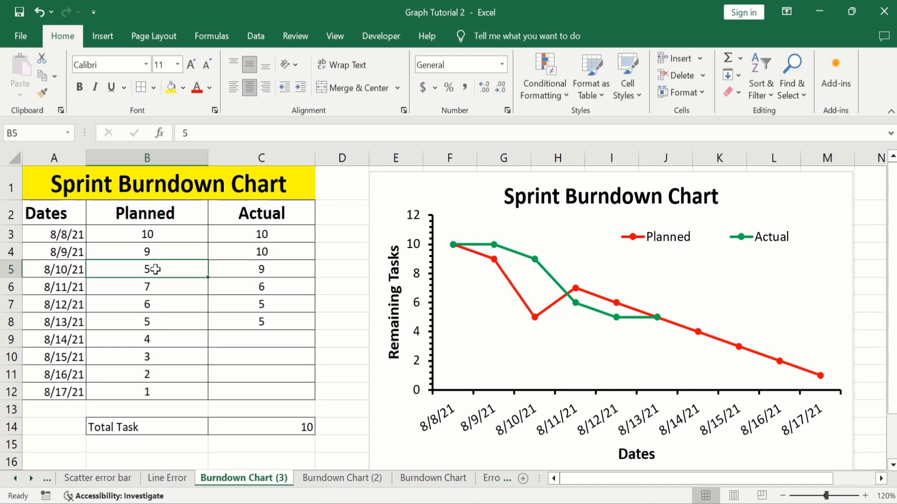
type("8")
key("Return")
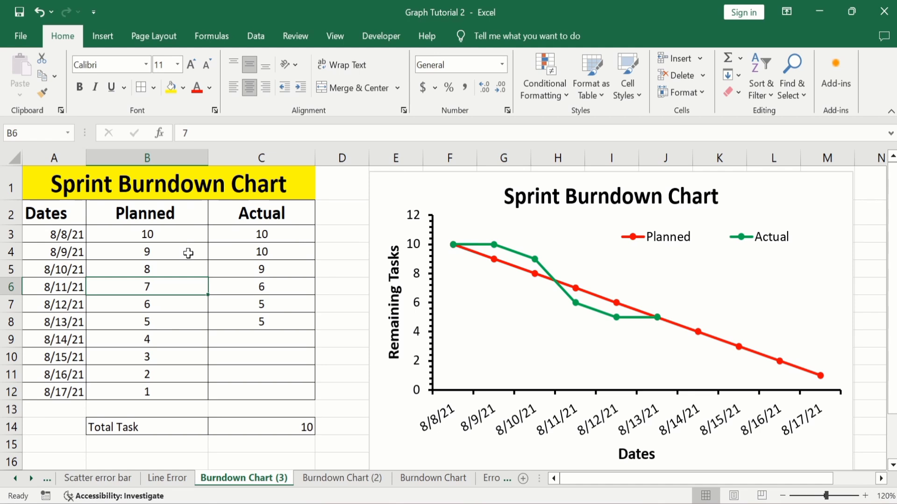
Step: Compare the Actual values in C4:C6 with their 8/11 and 8/12 chart points
left_click(250, 255)
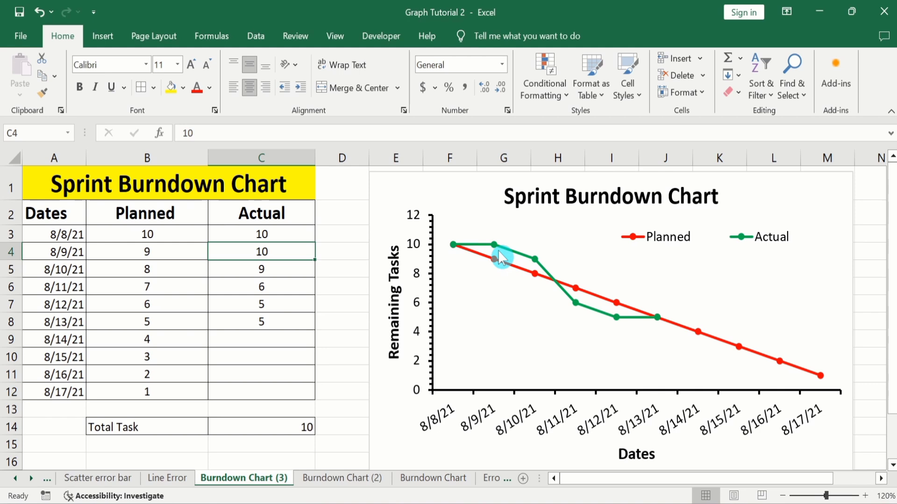
mouse_move(500, 257)
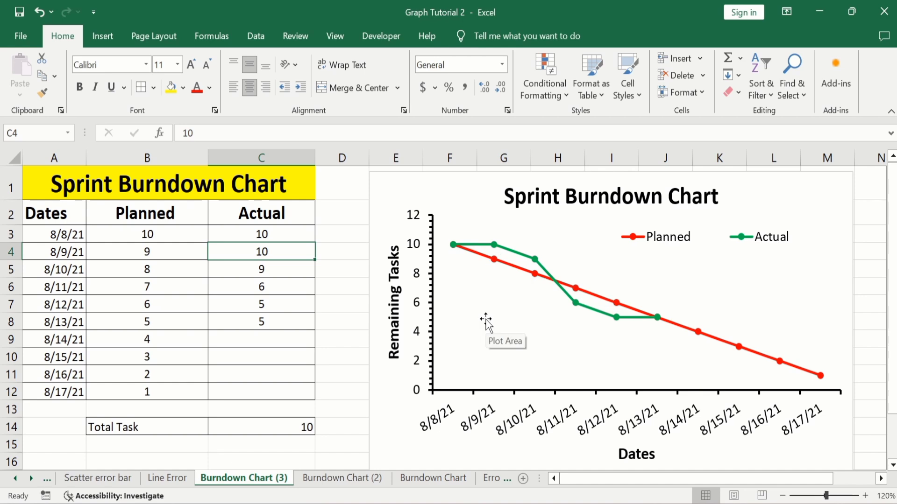
key("Down")
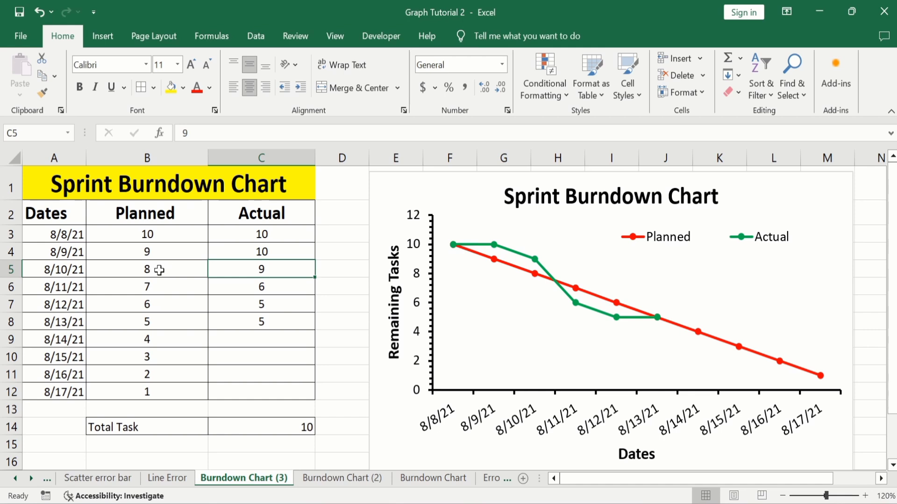
left_click(160, 270)
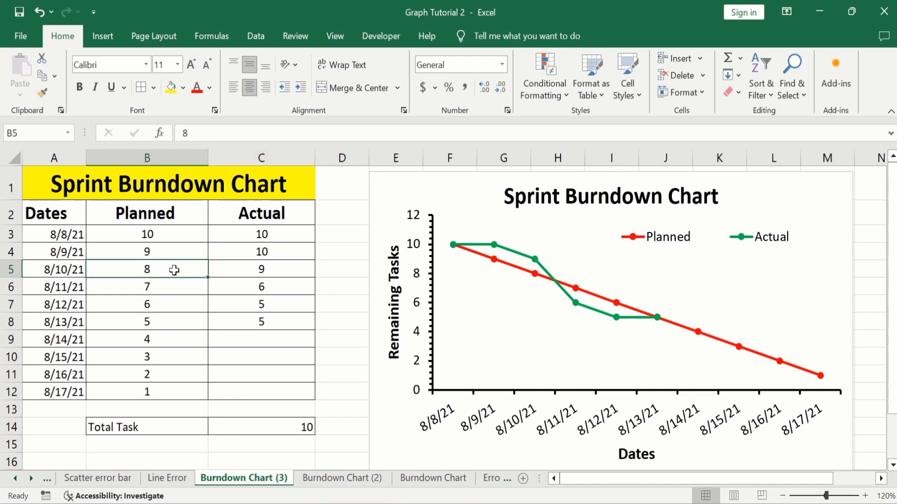
left_click(284, 269)
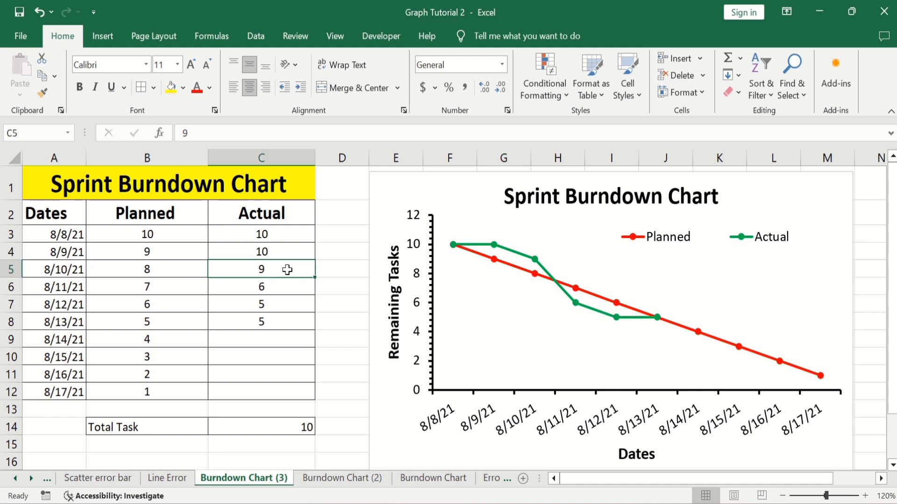
mouse_move(540, 266)
left_click(246, 290)
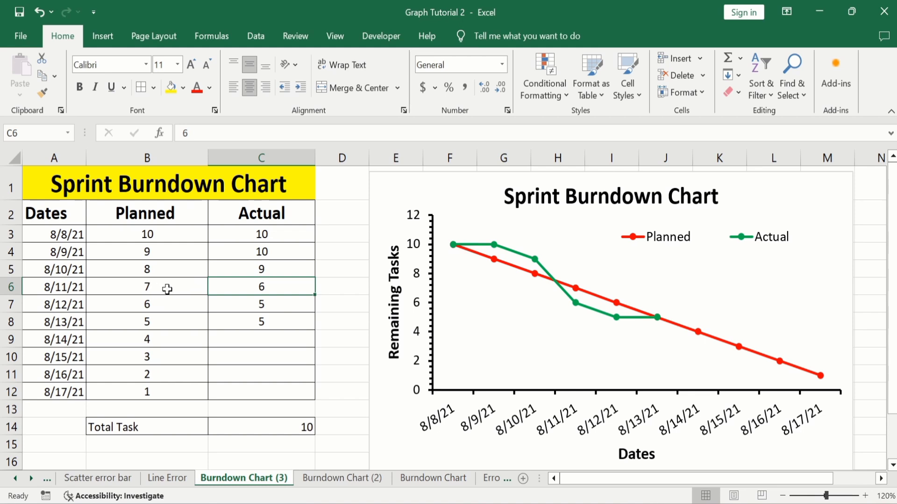
mouse_move(558, 288)
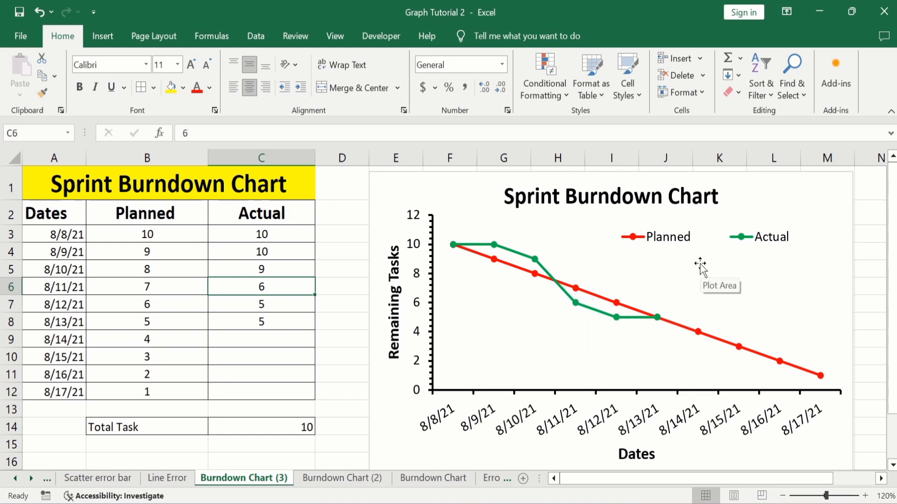
left_click(568, 301)
mouse_move(603, 316)
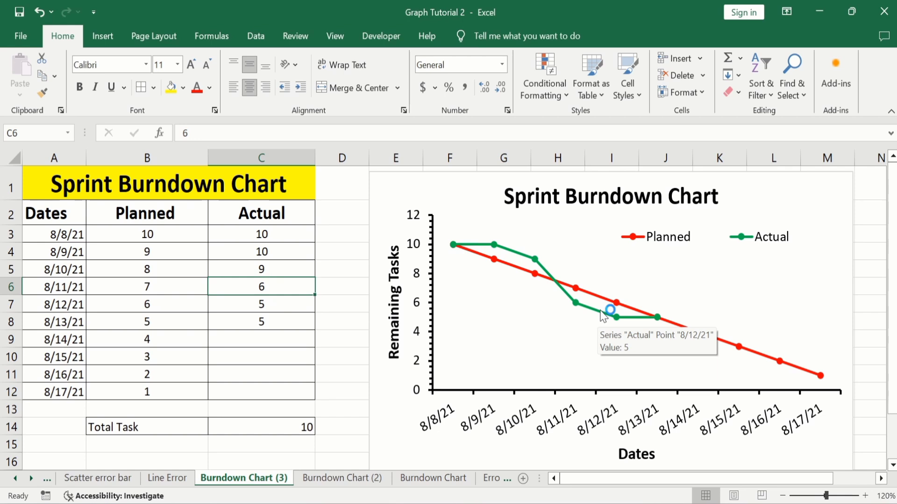
left_click(603, 317)
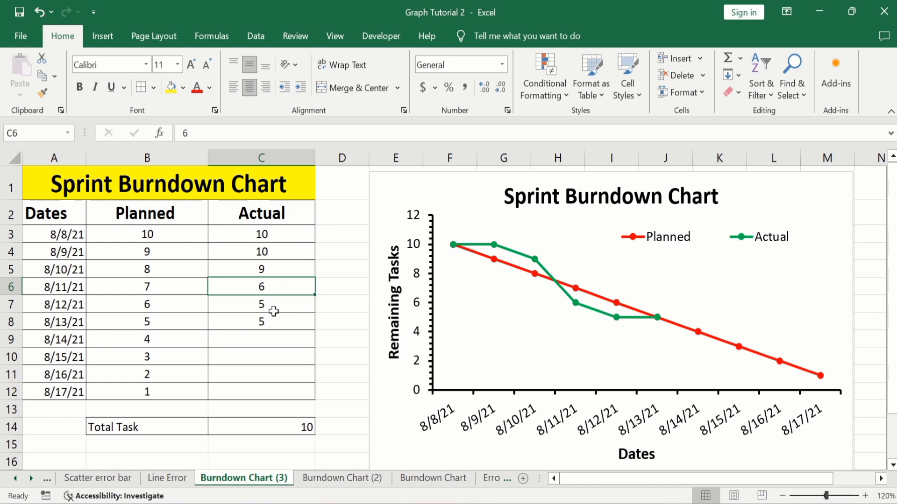
Step: Enter Actual values 4, 4, 2 and 2 in C9:C12 for 8/14/21–8/17/21
left_click(263, 345)
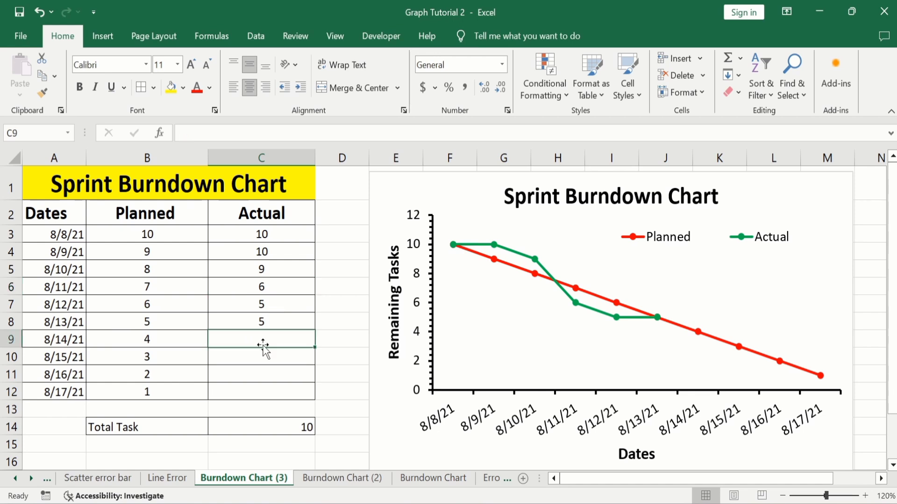
type("4")
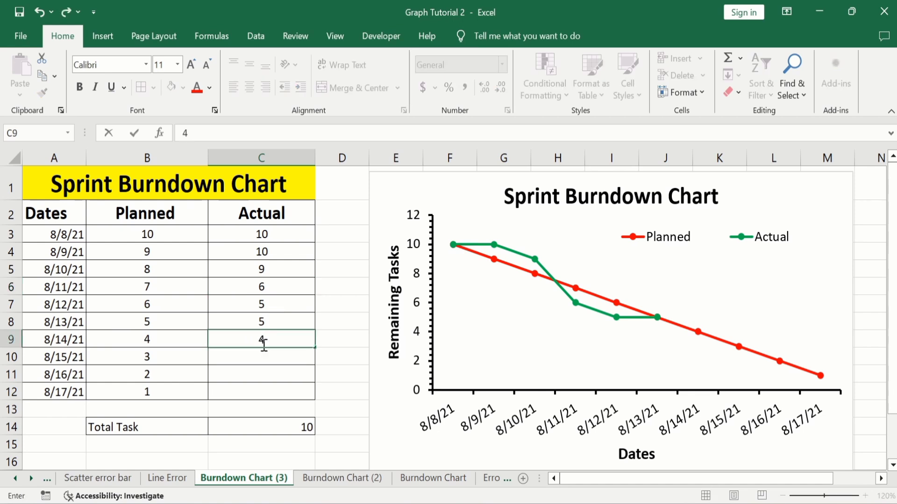
key("Return")
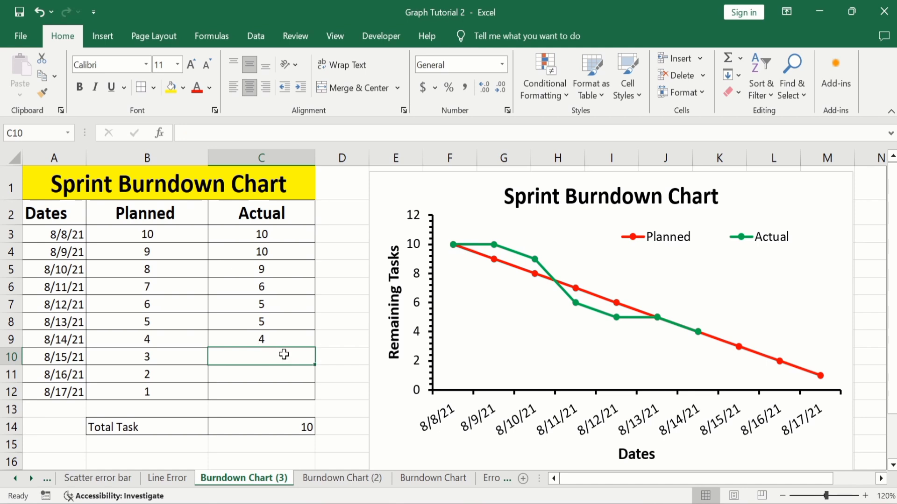
type("4")
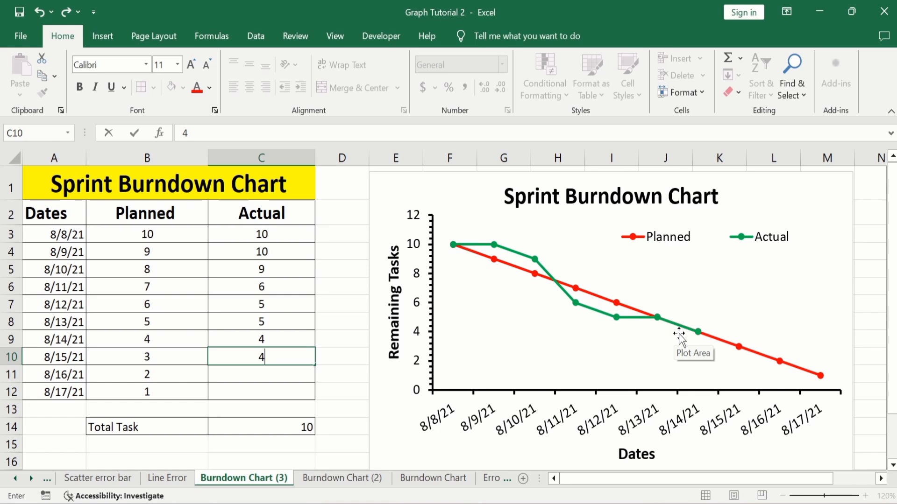
double_click(280, 372)
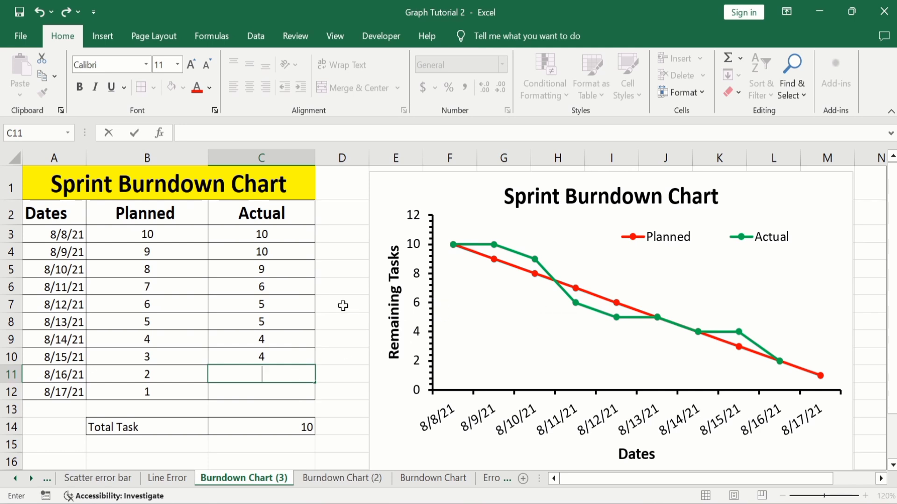
type("2")
key("Return")
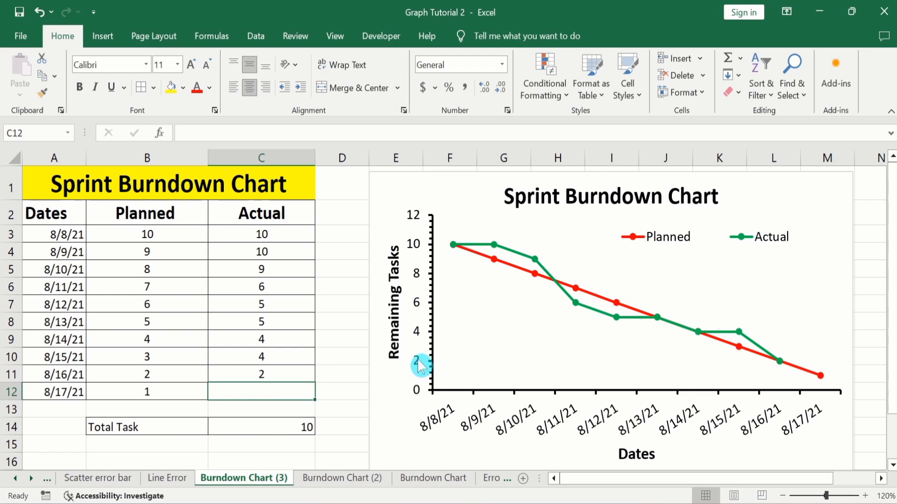
type("2")
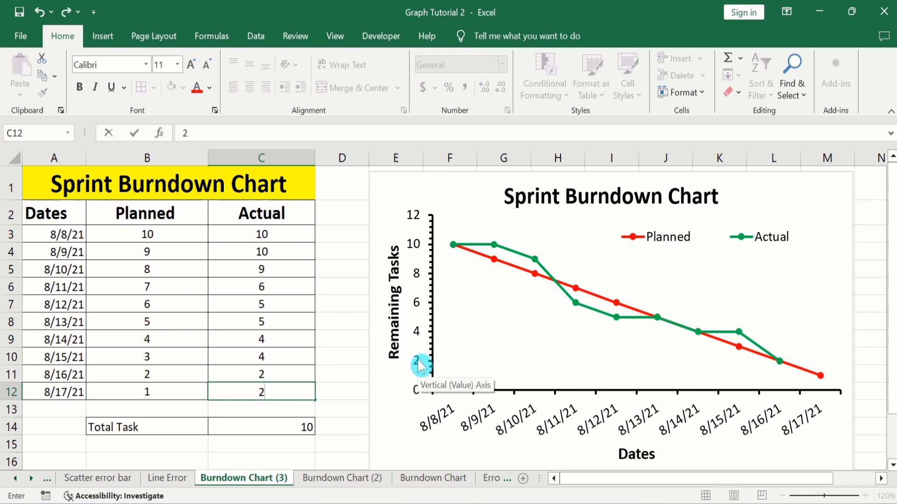
key("Return")
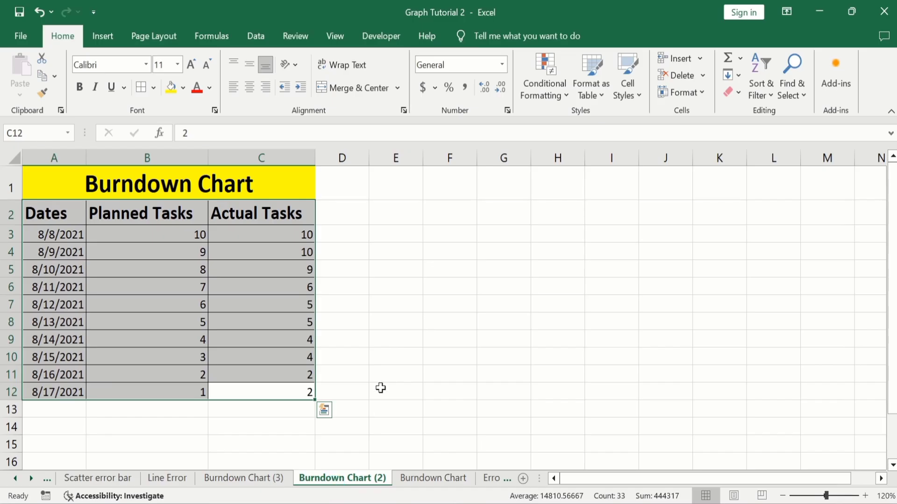
Step: Clear the table selection by clicking cell E11 and dismiss the Paste Options button
left_click(381, 371)
key("Escape")
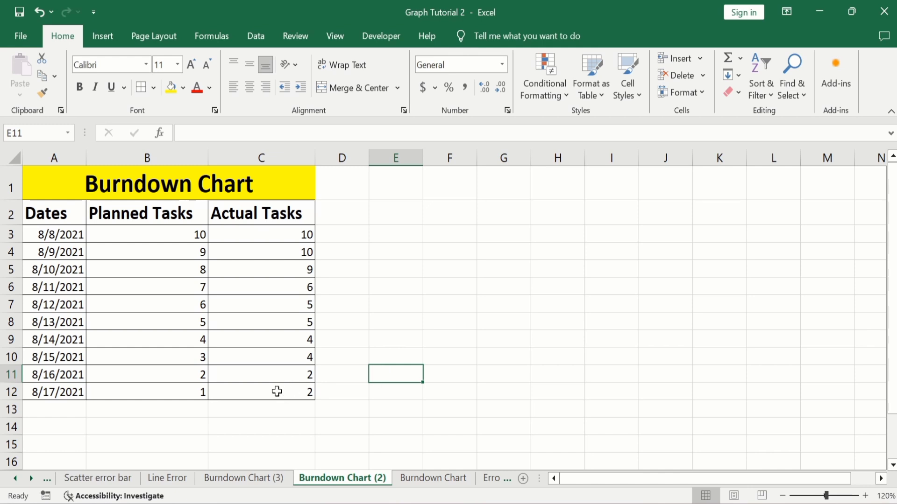
Step: Select the data table A2:C12 and bring up the Insert Line or Area Chart choices
left_click(277, 392)
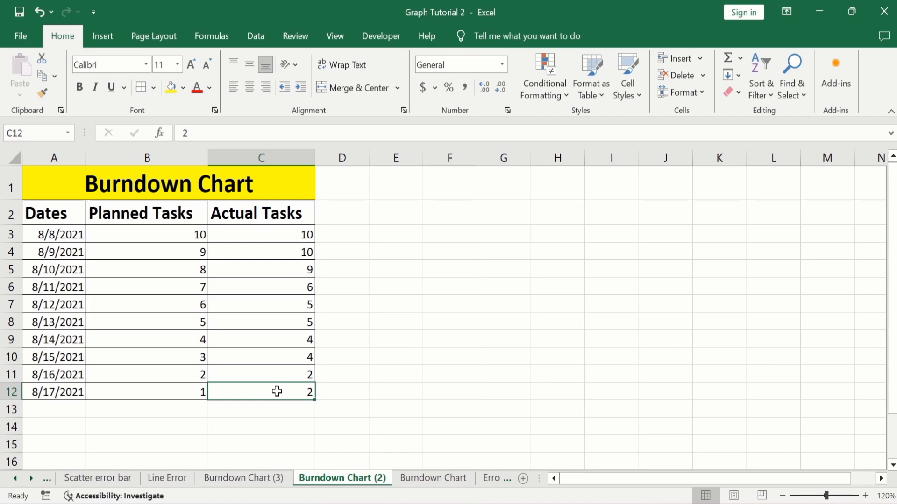
left_click_drag(277, 392, 74, 220)
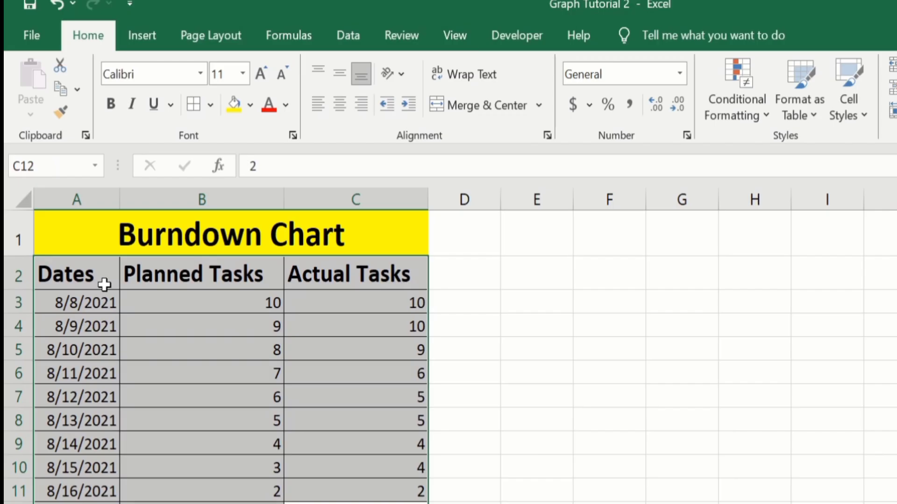
left_click(150, 32)
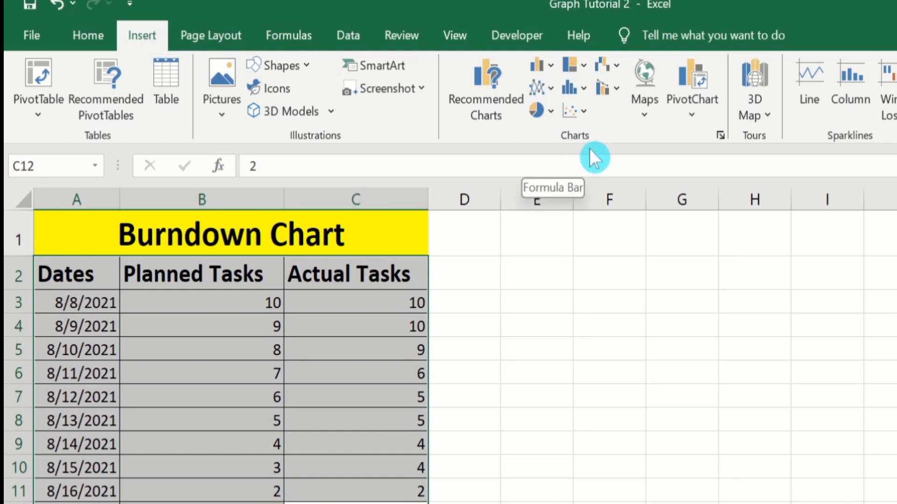
left_click(552, 89)
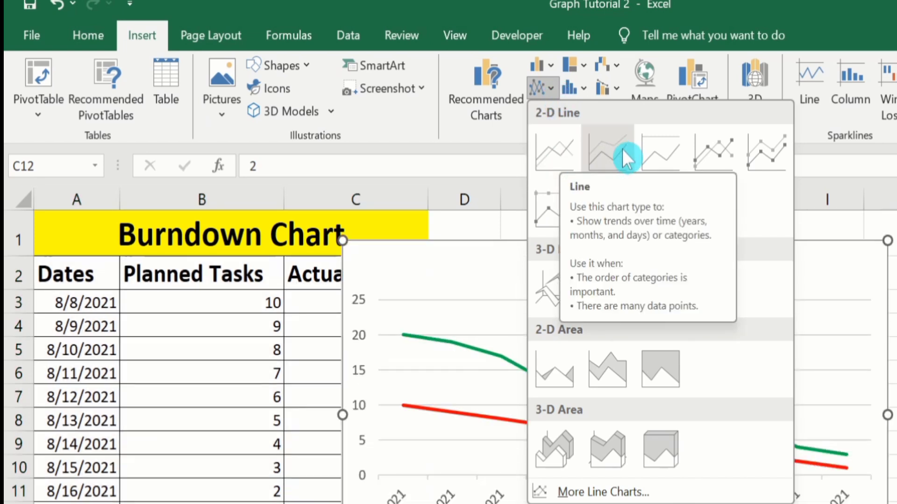
Step: Insert a Line with Markers chart, move it right of the table, and make it taller and wider
left_click(708, 144)
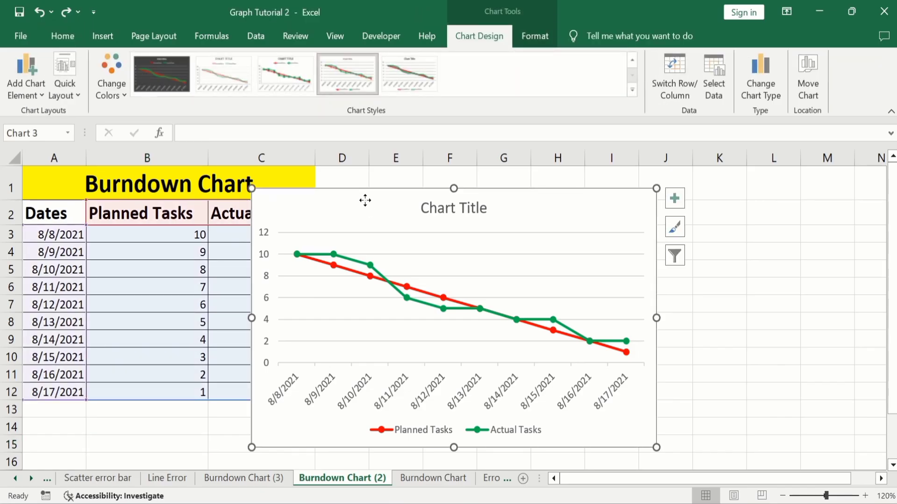
left_click_drag(365, 200, 491, 198)
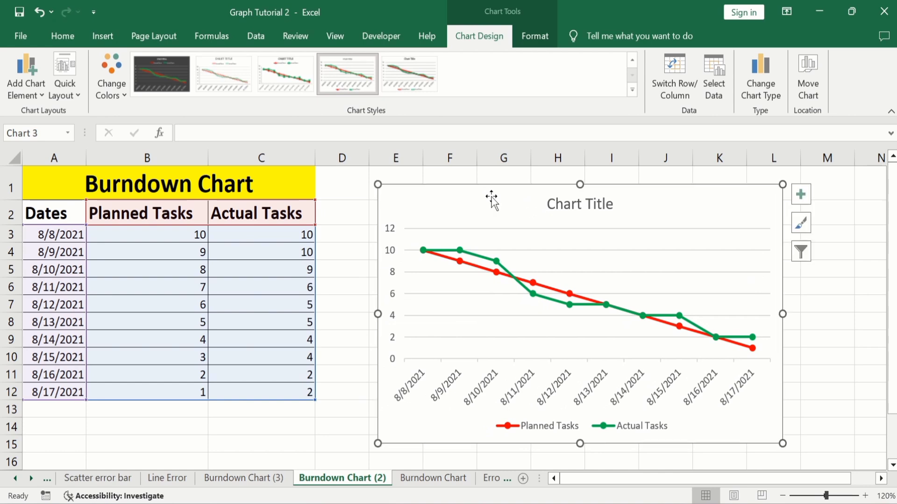
left_click_drag(580, 185, 580, 177)
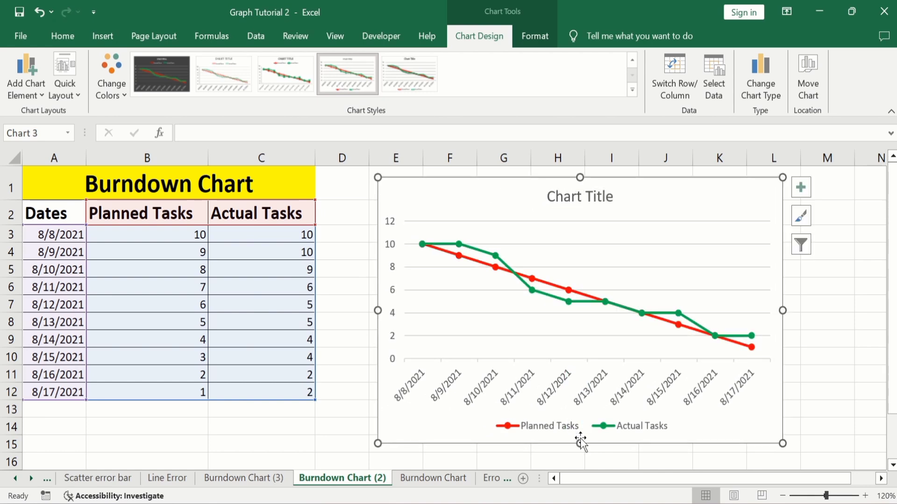
left_click_drag(580, 443, 581, 454)
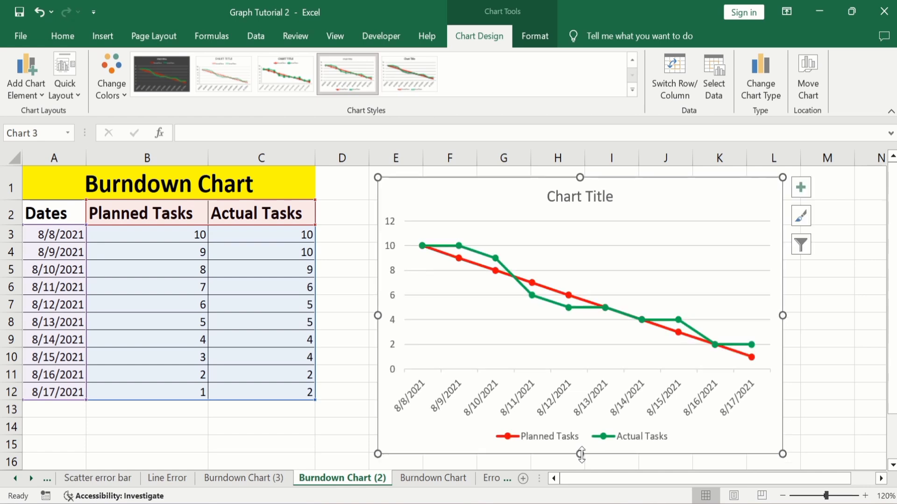
left_click_drag(786, 315, 834, 315)
left_click(346, 391)
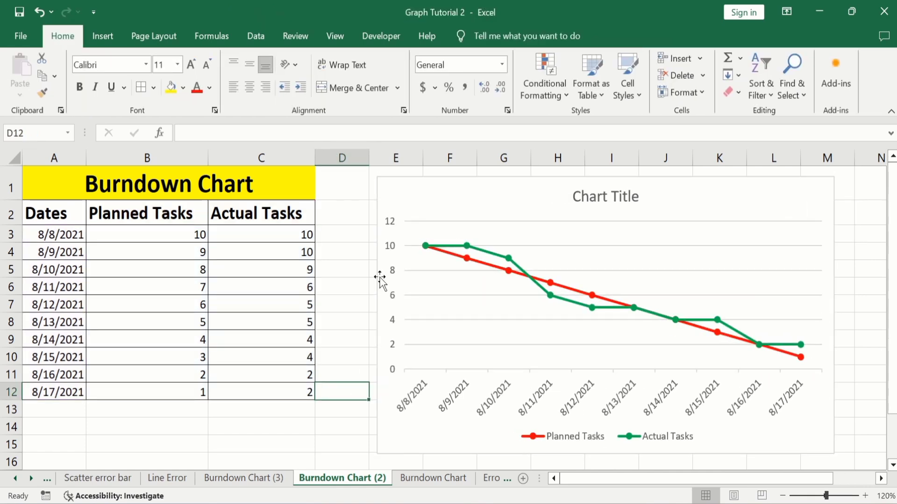
left_click(408, 194)
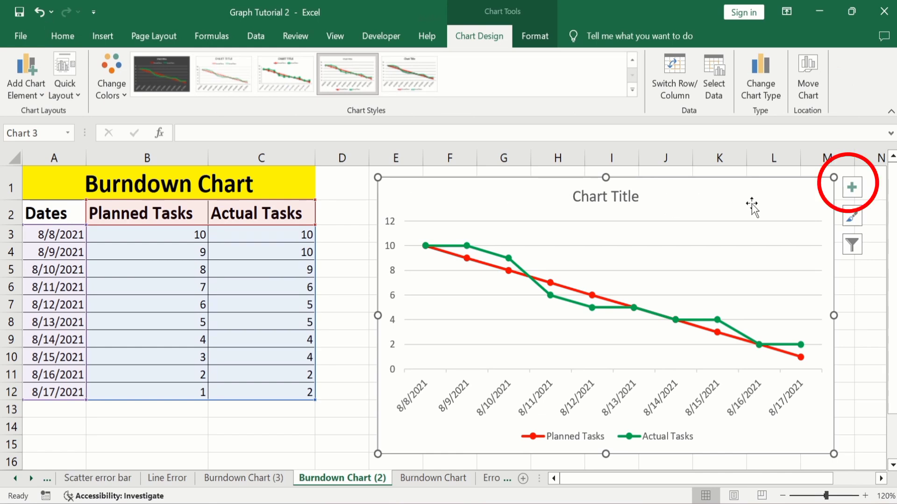
Step: In Chart Elements, uncheck Gridlines and check Axis Titles
left_click(852, 187)
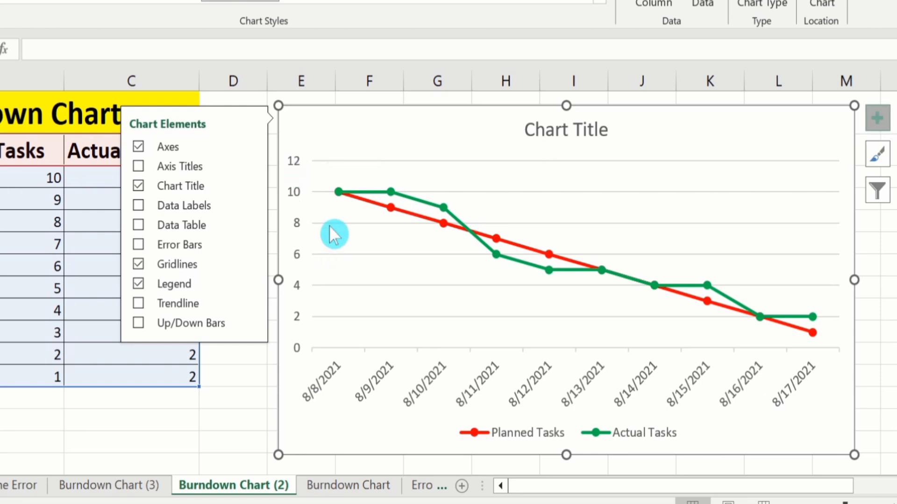
left_click(139, 265)
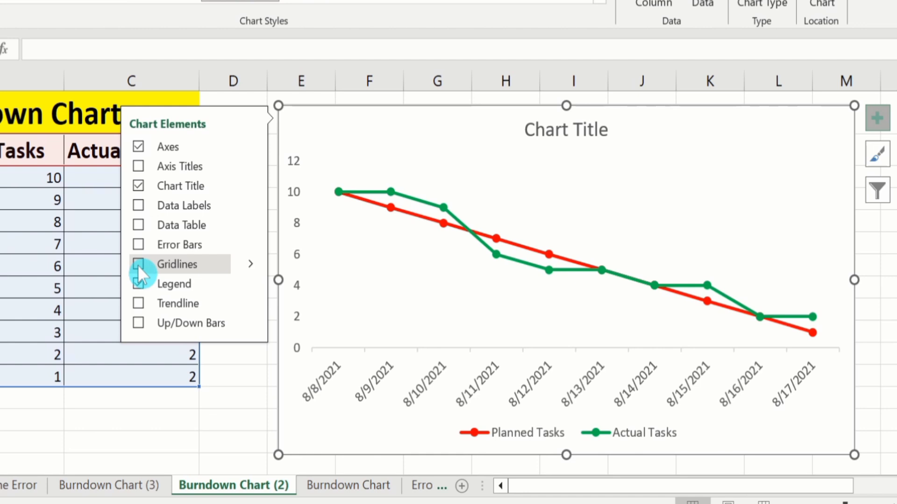
left_click(138, 168)
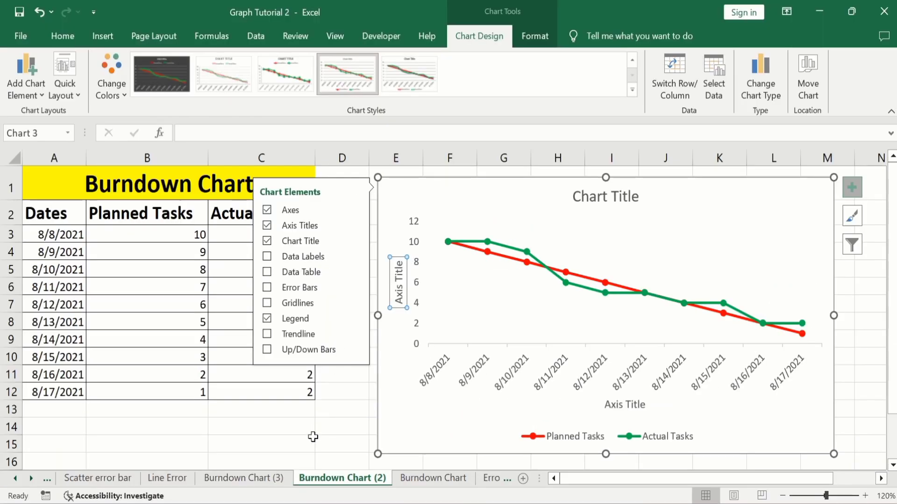
left_click(196, 433)
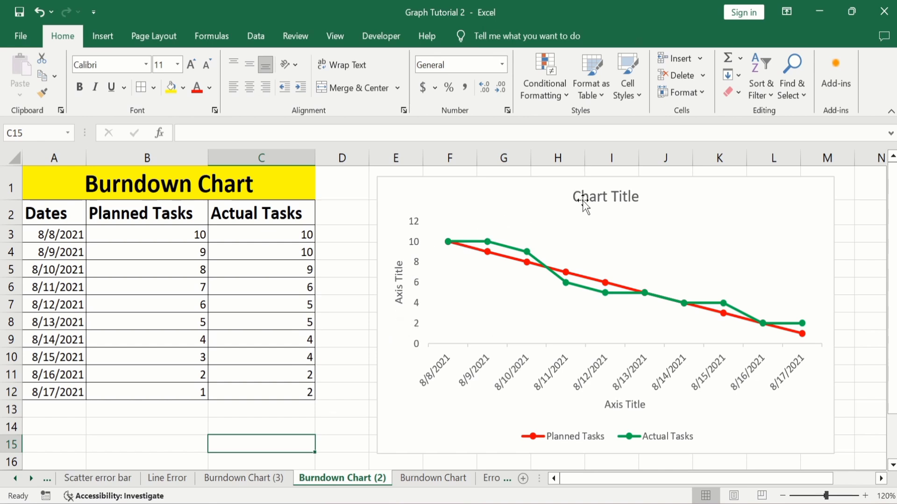
Step: Link the chart title to cell A1 with =A1 in the formula bar
left_click(584, 200)
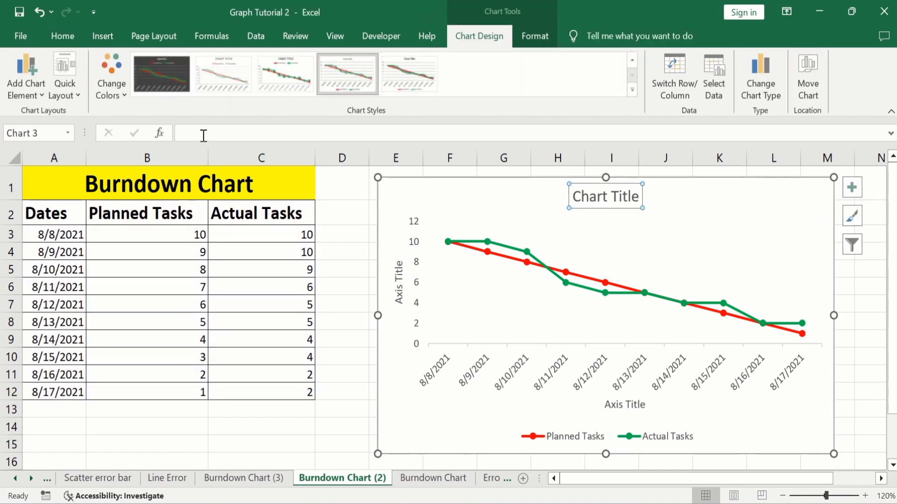
left_click(204, 136)
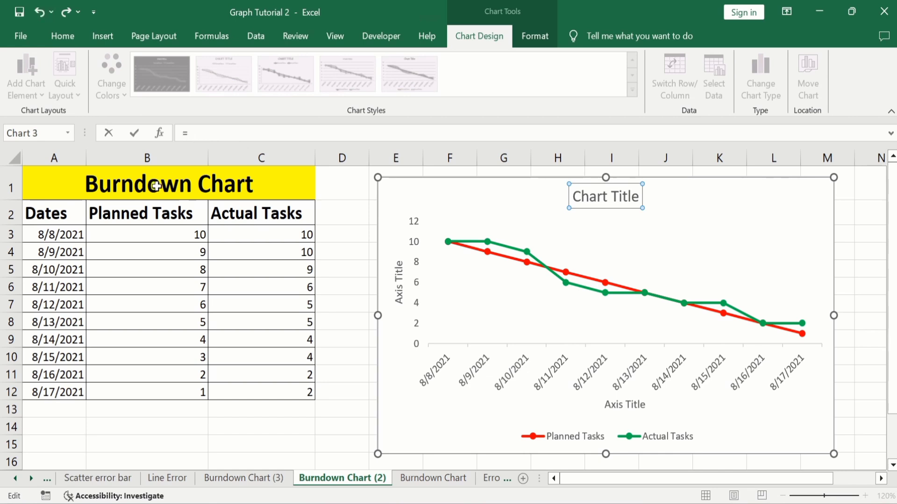
left_click(156, 186)
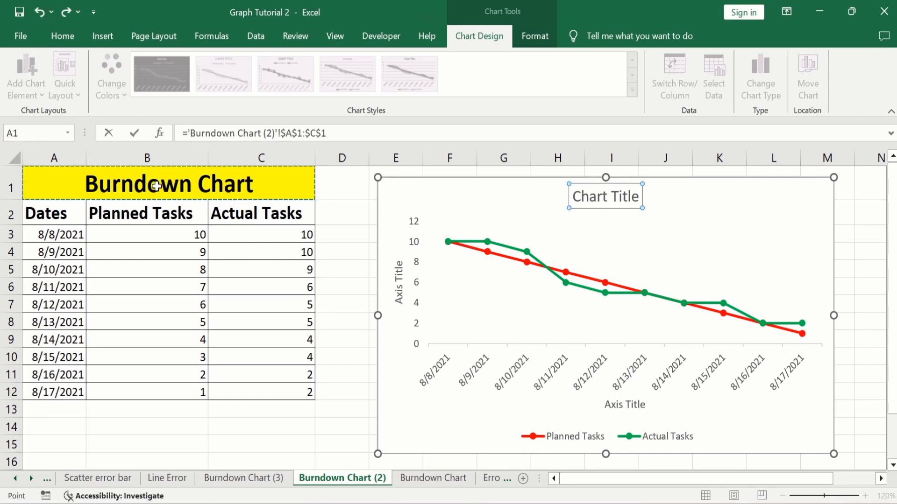
key("Return")
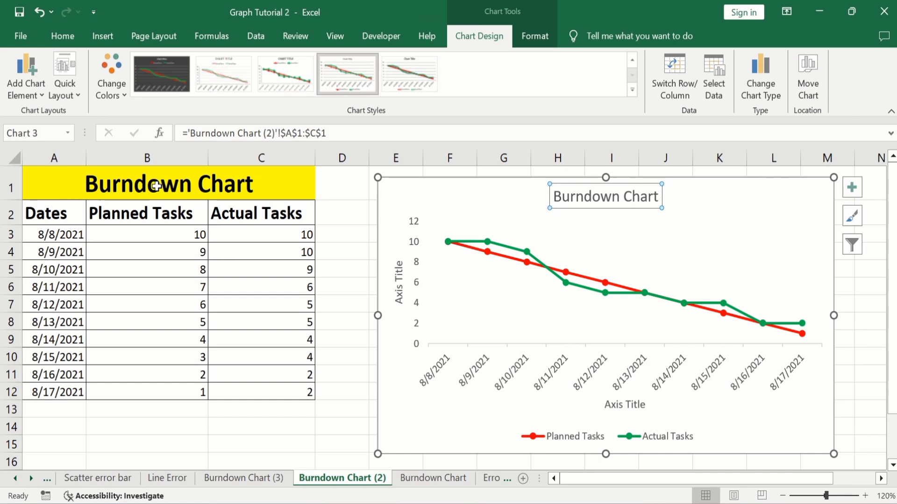
Step: Format the chart title bold, in a darker font colour, at size 18
left_click(63, 38)
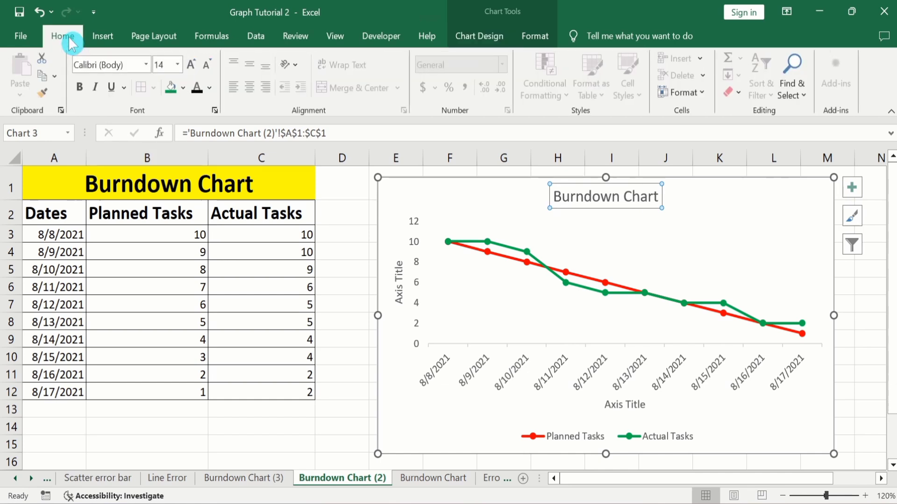
left_click(79, 86)
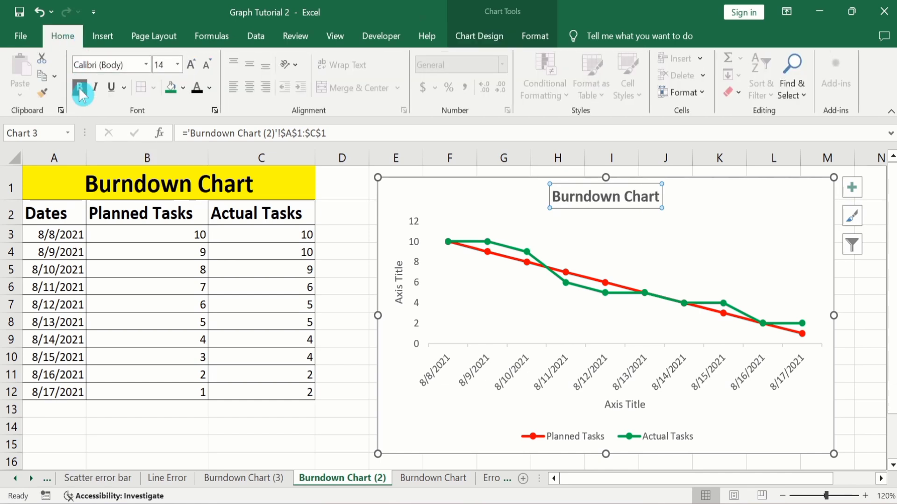
left_click(210, 88)
left_click(209, 171)
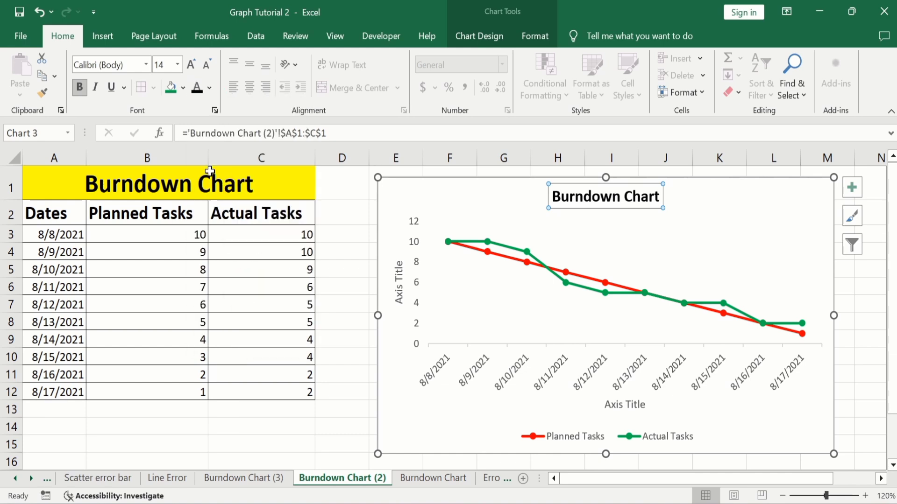
left_click(178, 64)
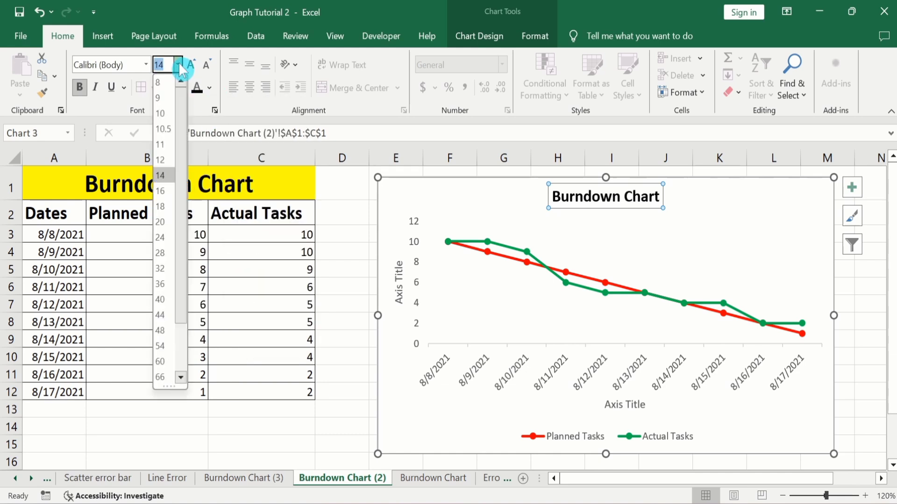
left_click(165, 205)
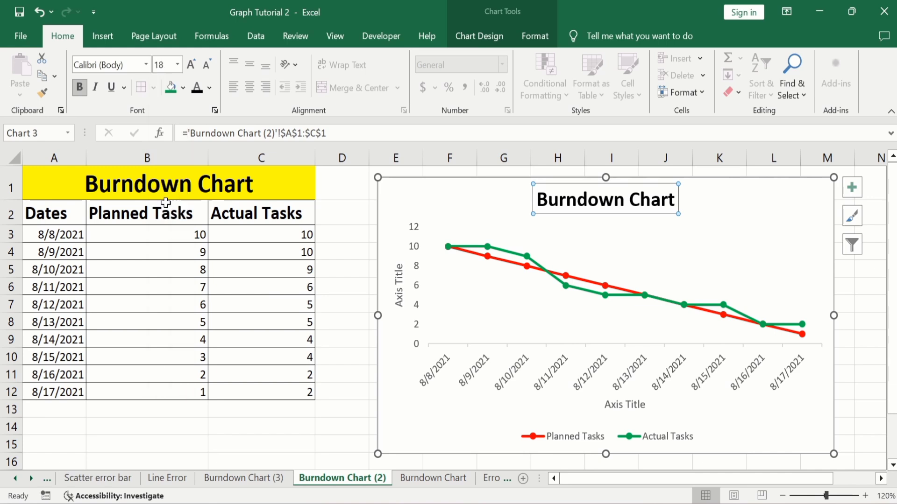
left_click(394, 295)
left_click(354, 362)
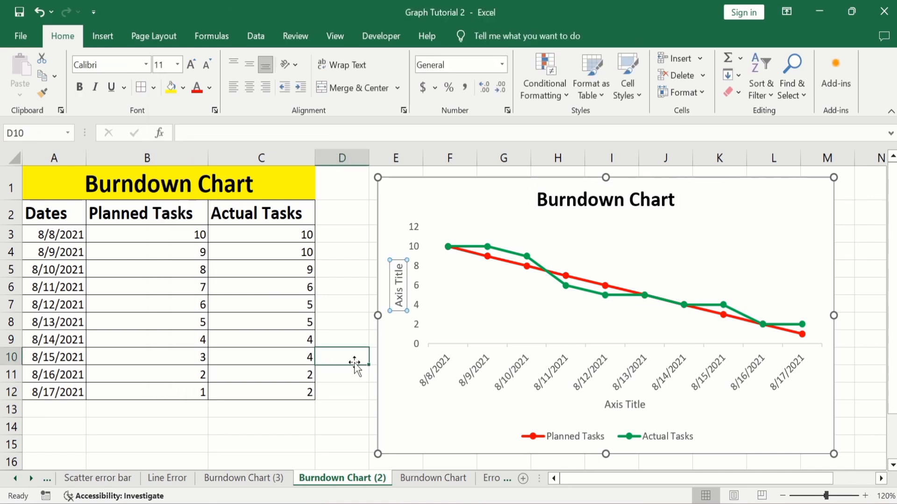
Step: Replace the vertical axis title placeholder with 'Remaining Tasks'
left_click(399, 279)
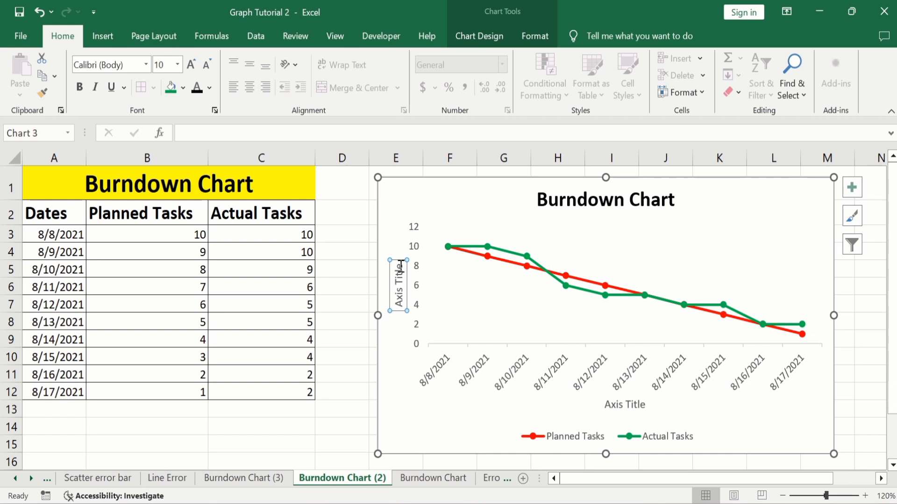
left_click(400, 267)
key("BackSpace")
key("BackSpace")
key("BackSpace")
key("BackSpace")
key("BackSpace")
key("BackSpace")
key("BackSpace")
key("BackSpace")
key("BackSpace")
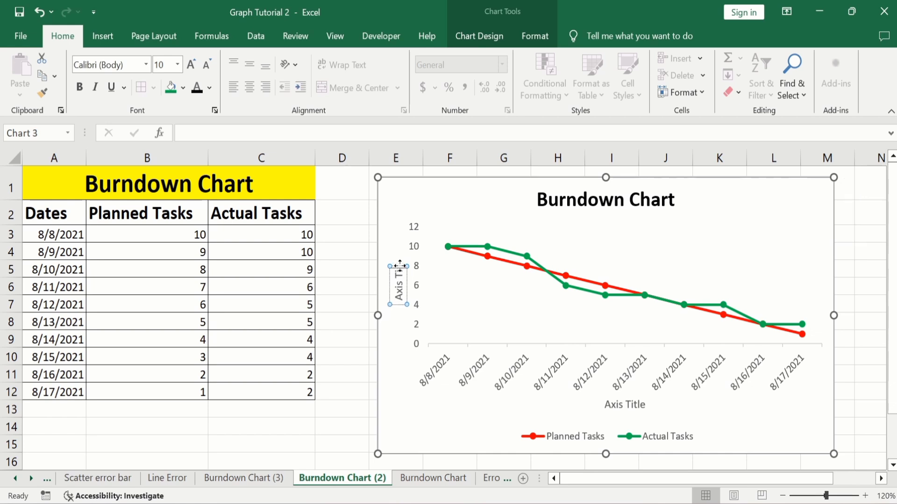
key("BackSpace")
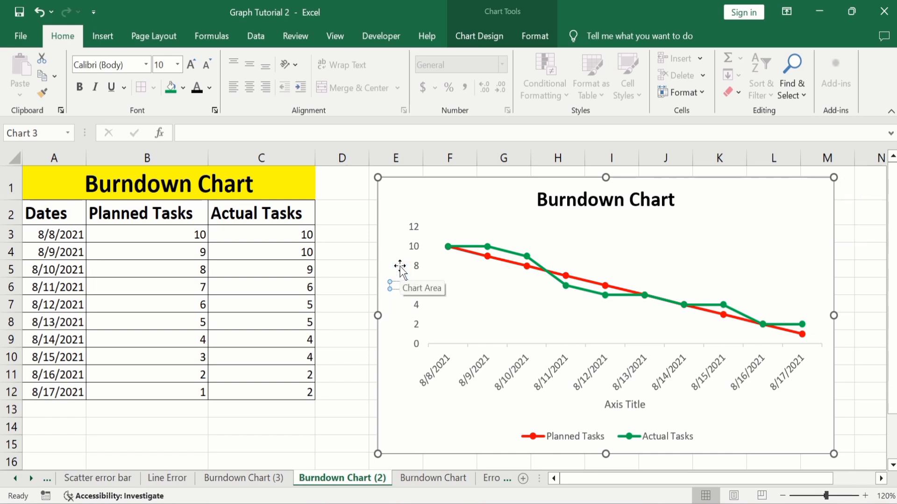
type("Remaining")
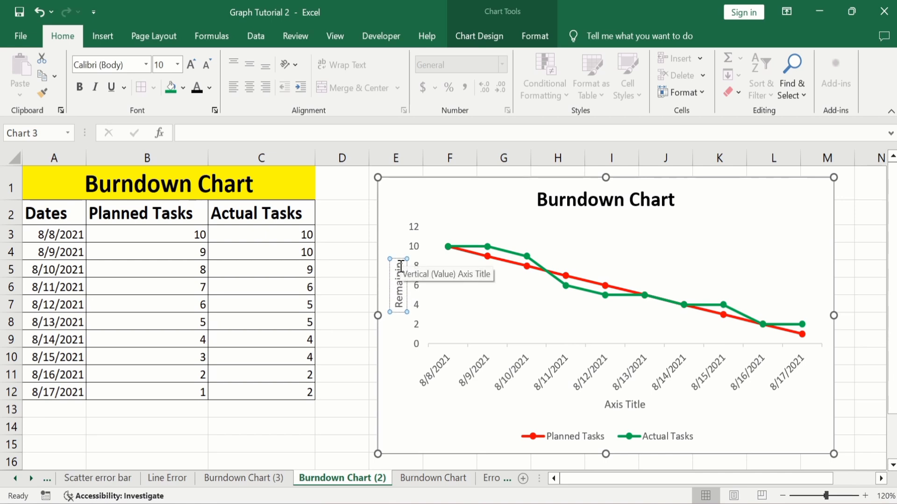
type(" T")
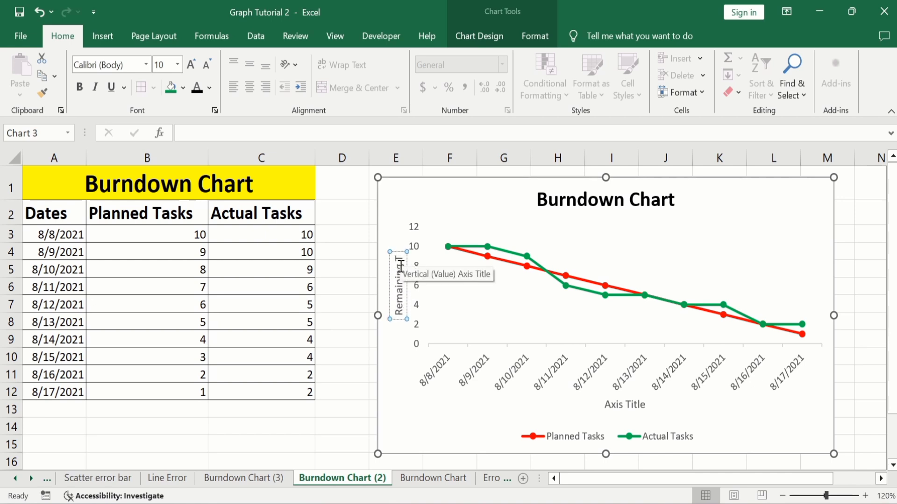
type("asks")
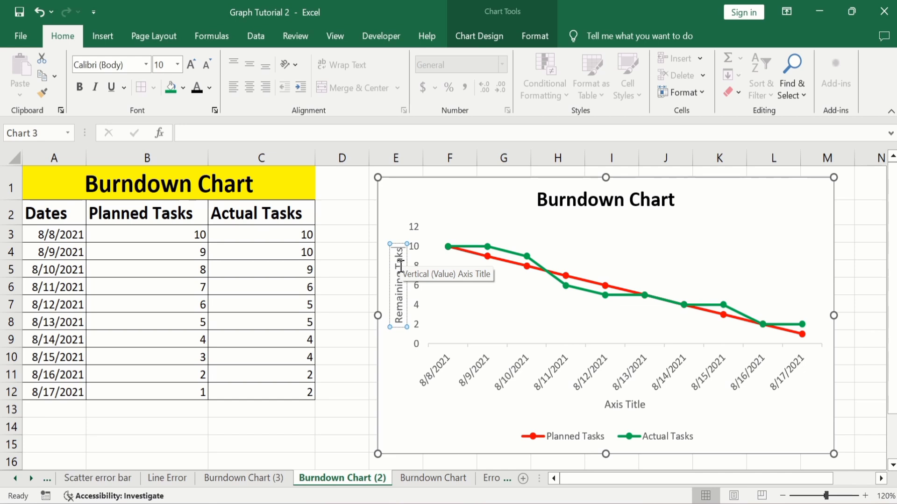
Step: Rename the horizontal axis title to 'Date' and deselect the chart
left_click(621, 405)
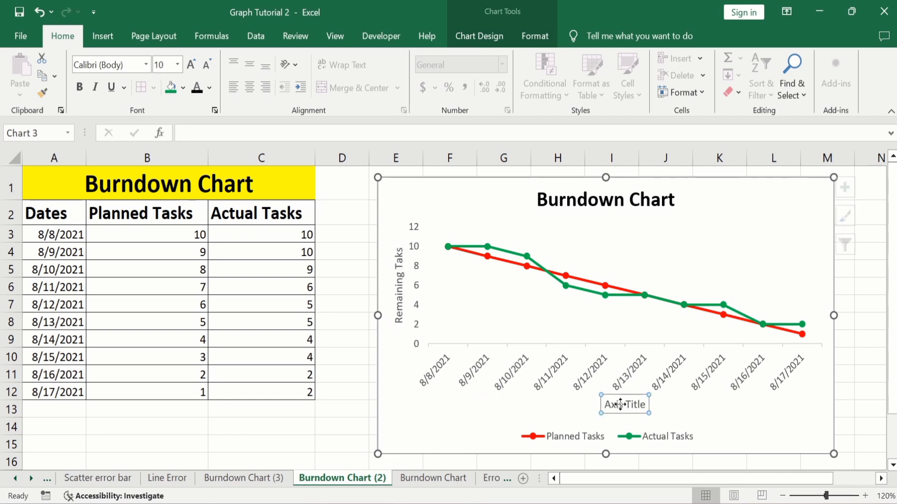
left_click(645, 404)
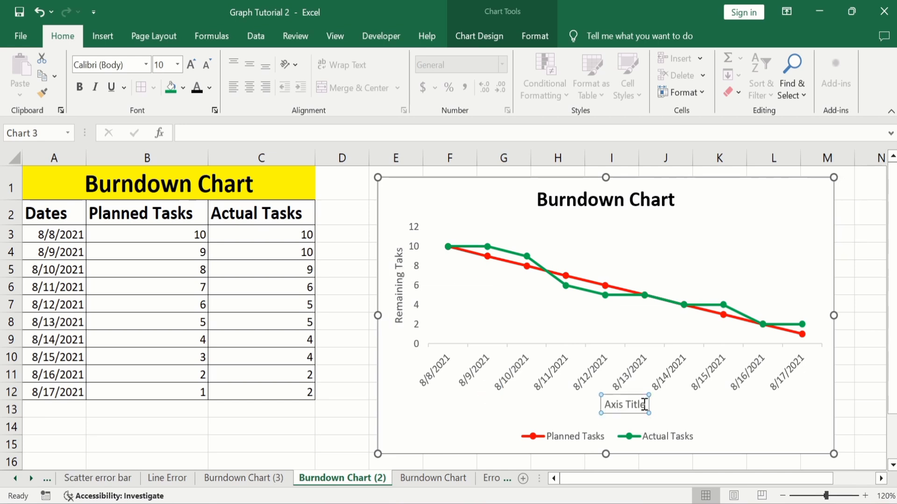
key("BackSpace")
key("BackSpace")
key("BackSpace")
key("BackSpace")
key("BackSpace")
key("BackSpace")
key("BackSpace")
key("BackSpace")
key("BackSpace")
key("BackSpace")
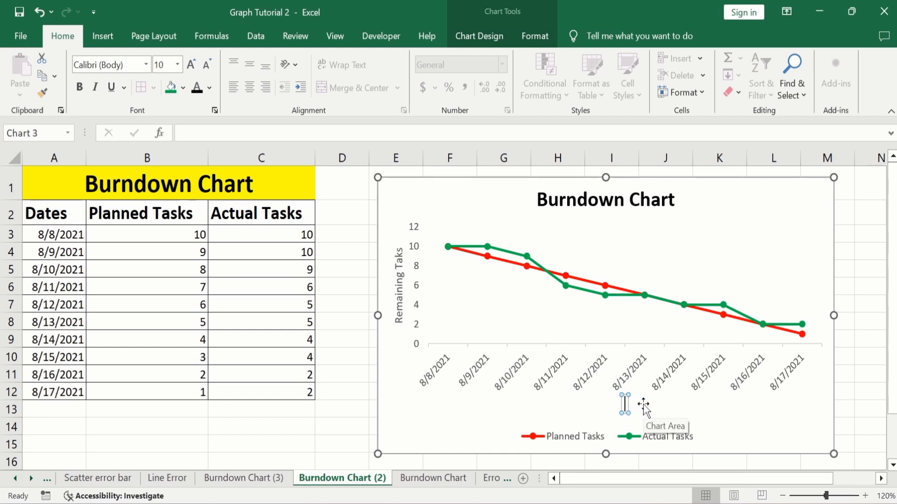
type("Date")
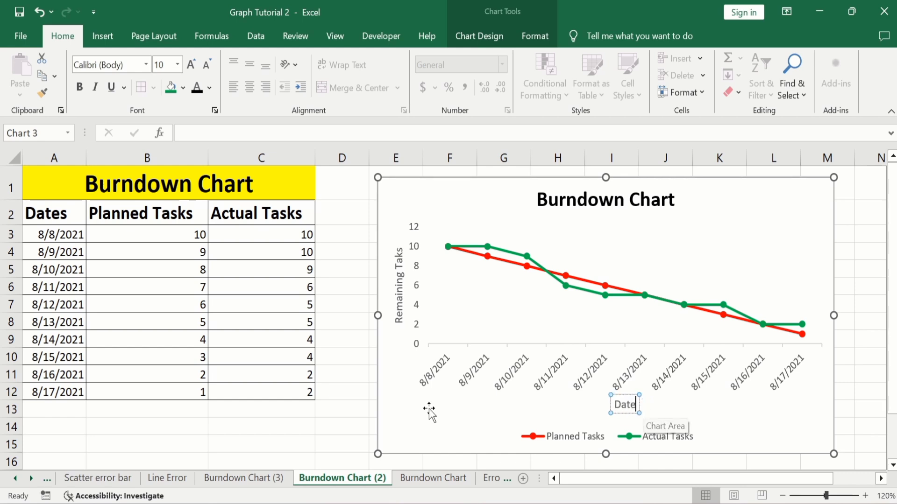
left_click(318, 442)
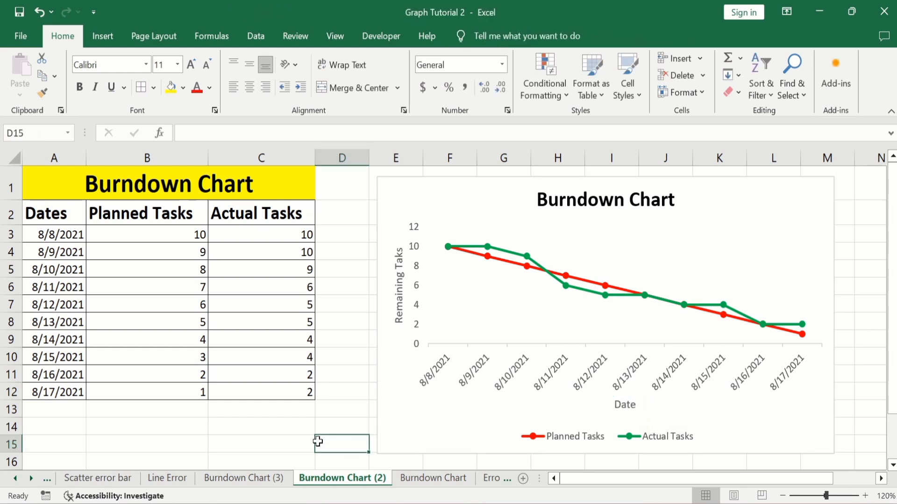
Step: Make the 'Remaining Taks' vertical axis title bold at 12 pt
left_click(398, 288)
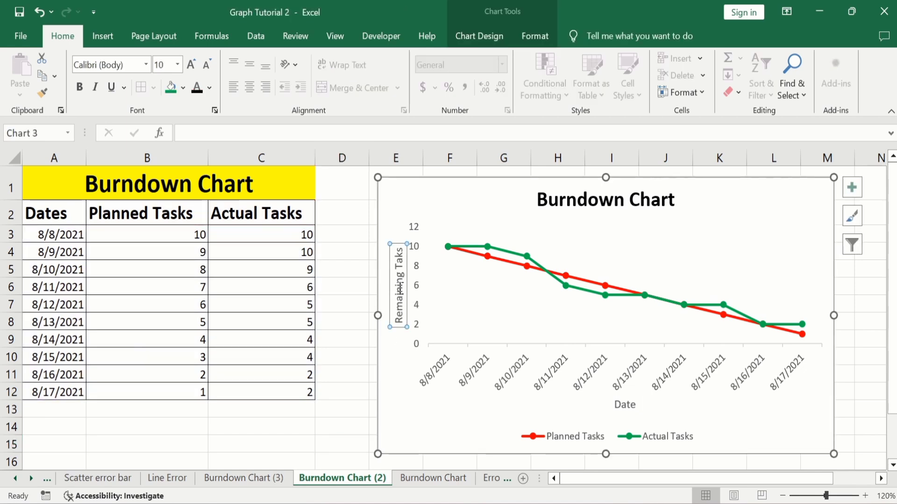
left_click(81, 90)
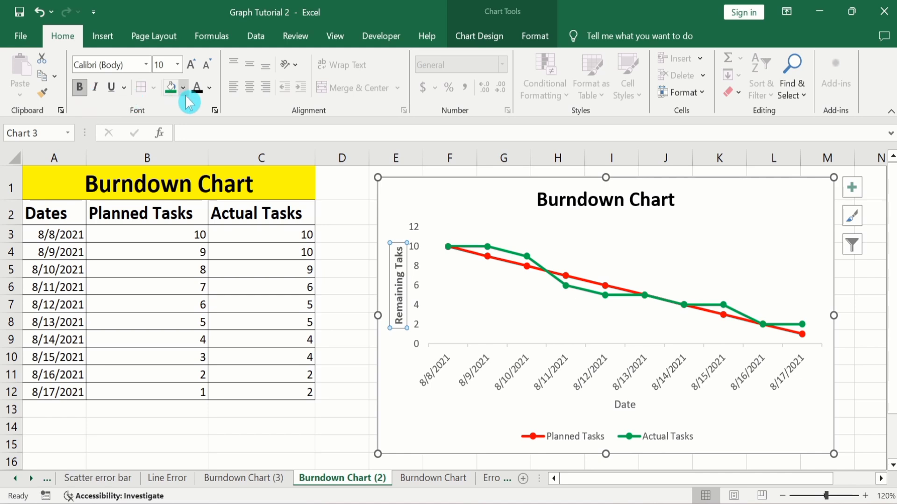
left_click(178, 66)
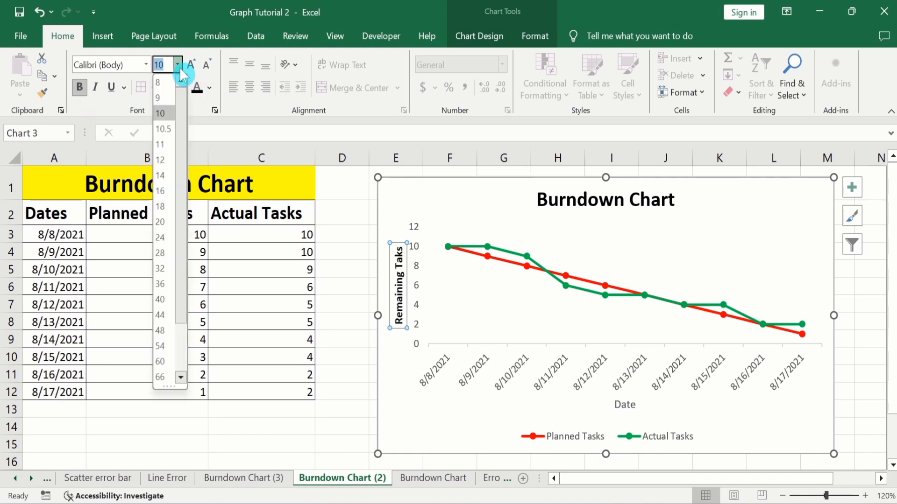
left_click(163, 146)
left_click(179, 65)
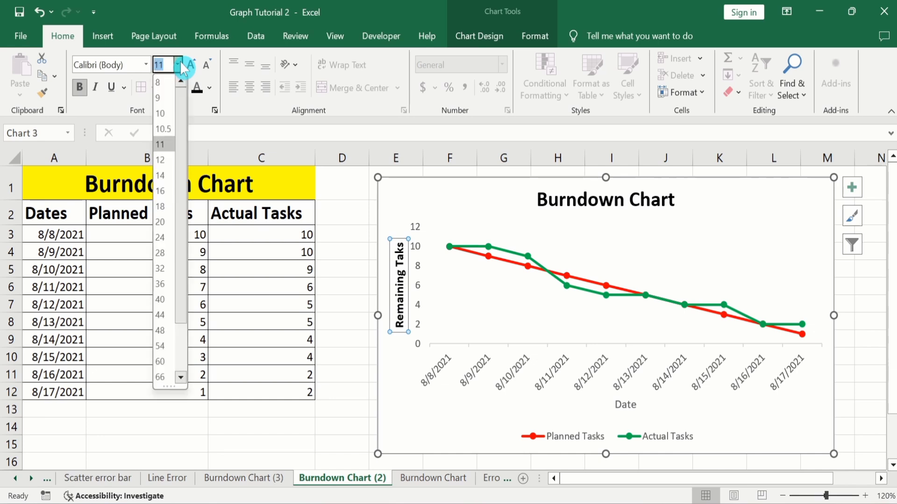
left_click(163, 160)
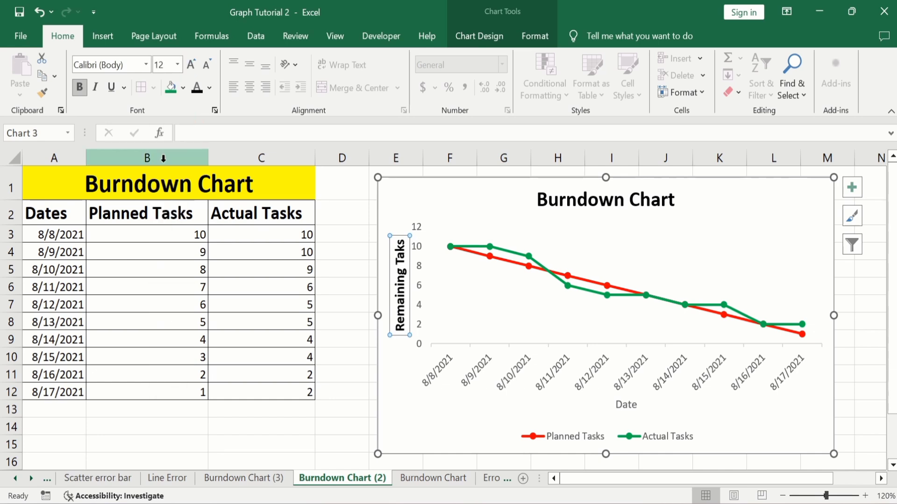
left_click(350, 423)
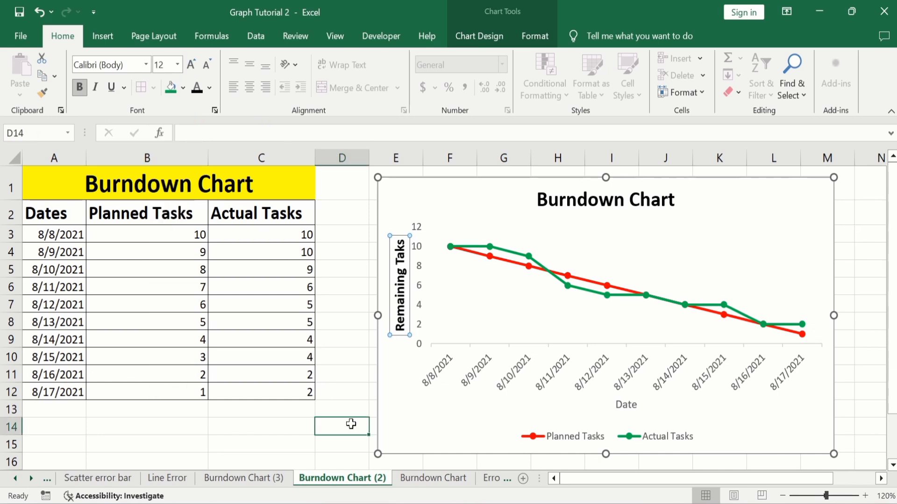
Step: Use Format Painter to copy the axis title's style to the value axis, date labels, Date title and legend
left_click(402, 290)
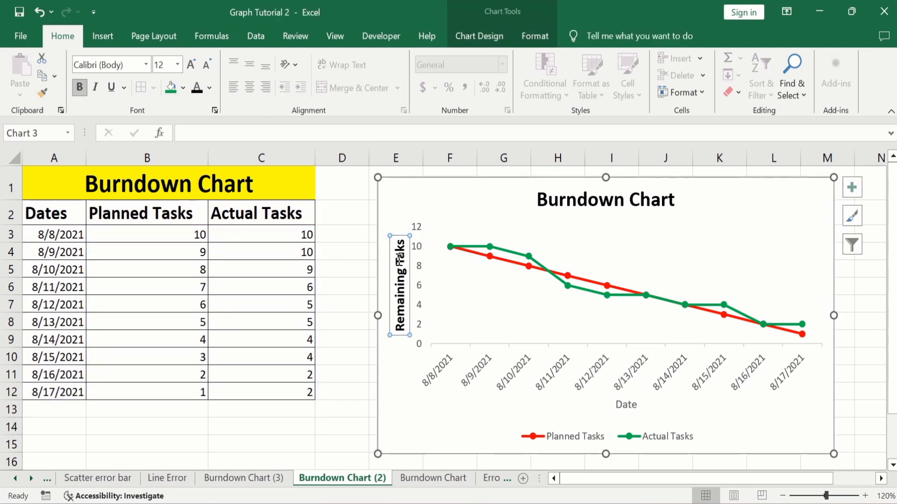
left_click(45, 96)
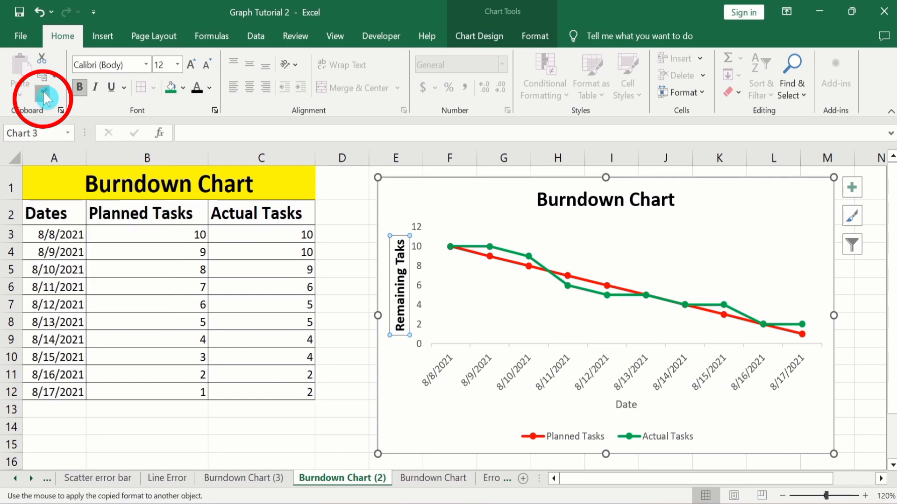
left_click(415, 226)
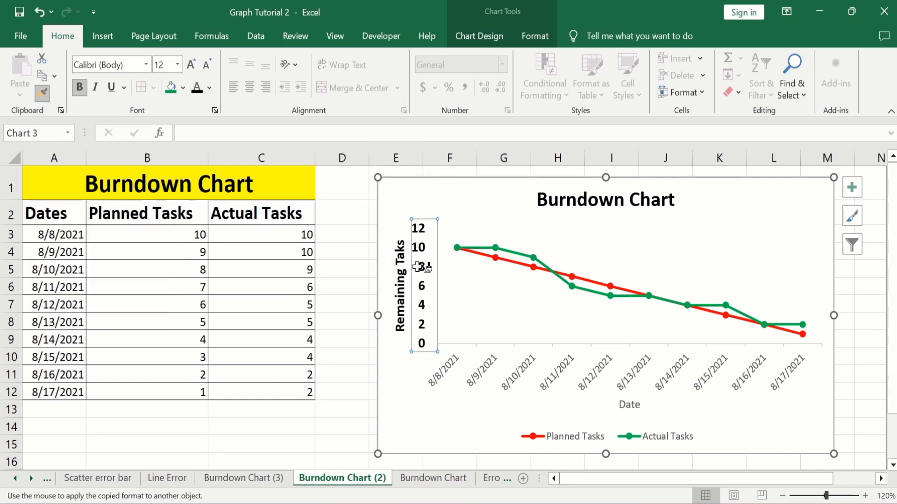
left_click(446, 370)
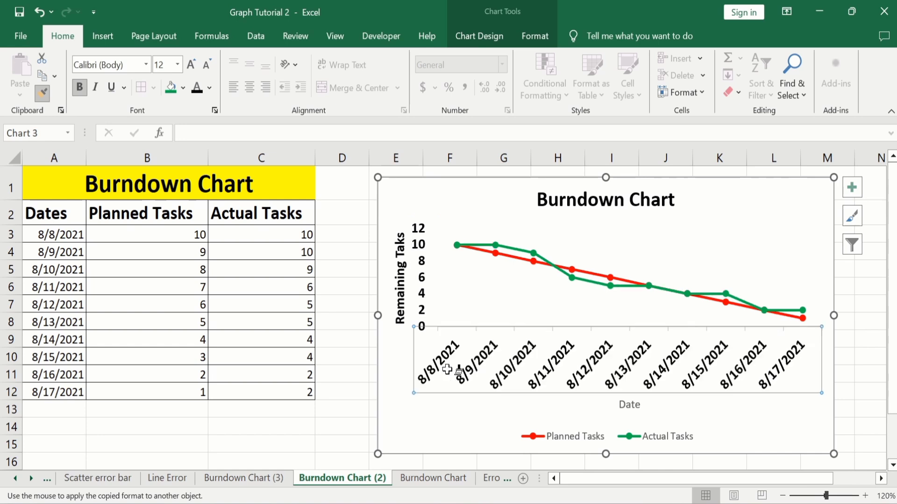
left_click(621, 405)
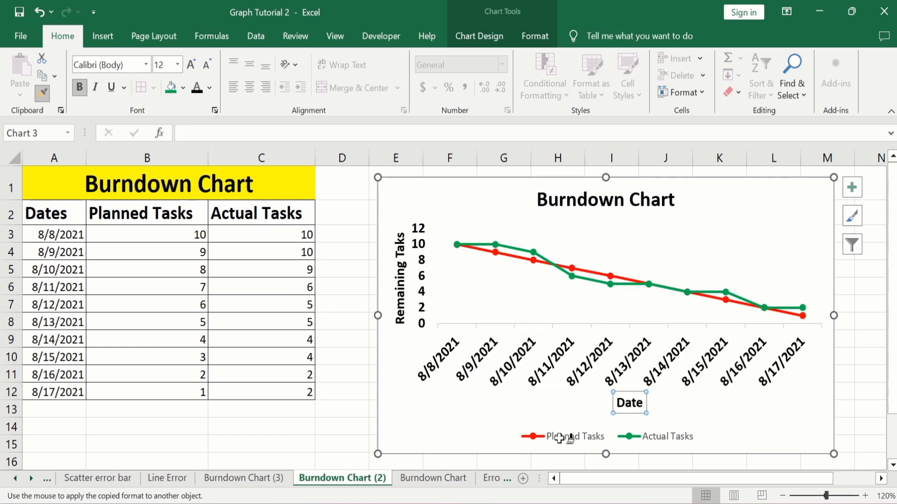
left_click(567, 437)
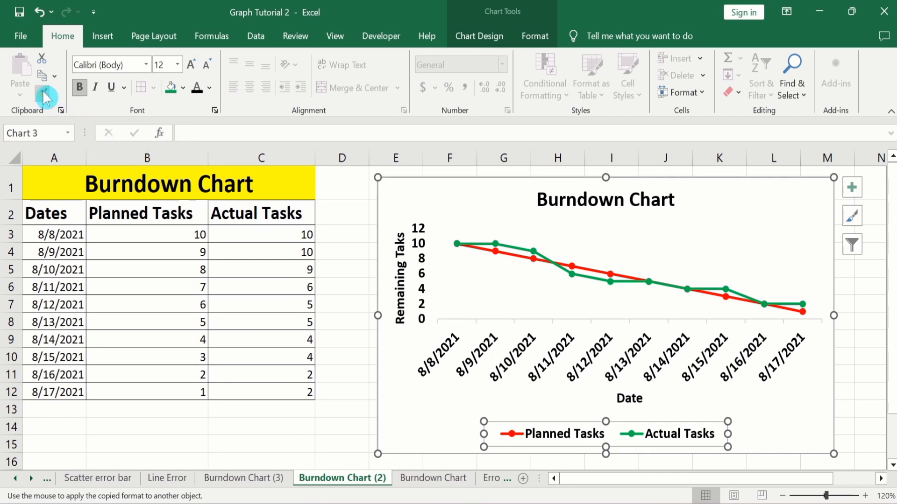
left_click(354, 390)
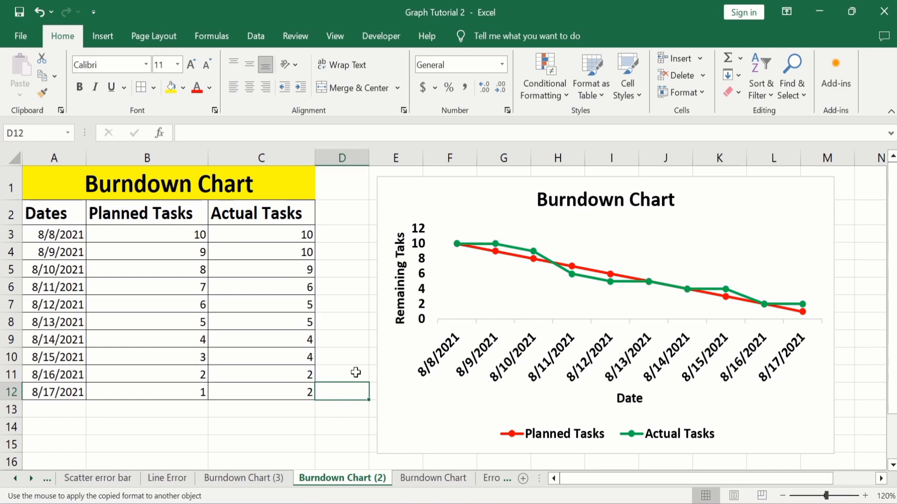
left_click(421, 254)
Step: Give the vertical axis a solid 1.5 pt line in Format Axis
right_click(422, 254)
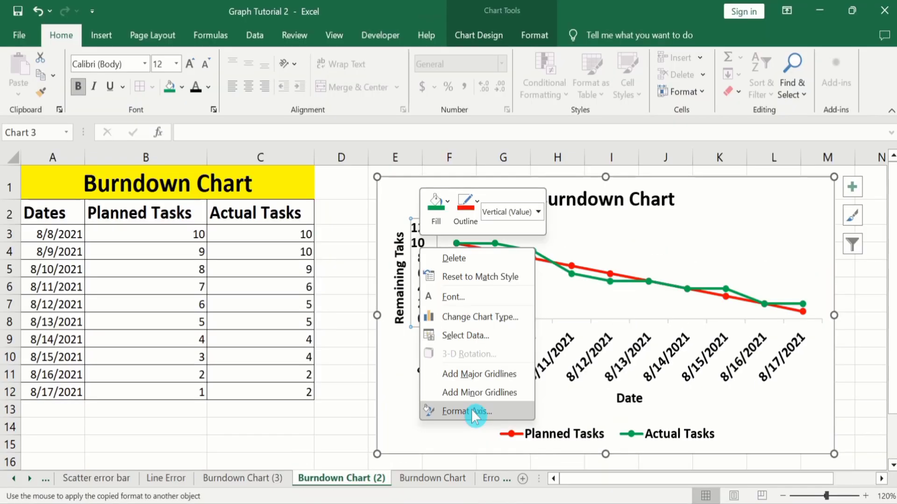
left_click(405, 411)
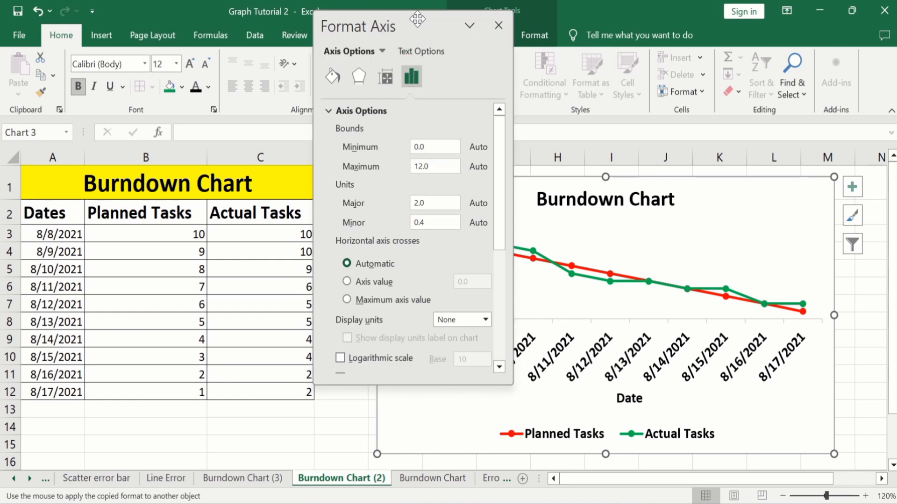
left_click_drag(417, 19, 278, 106)
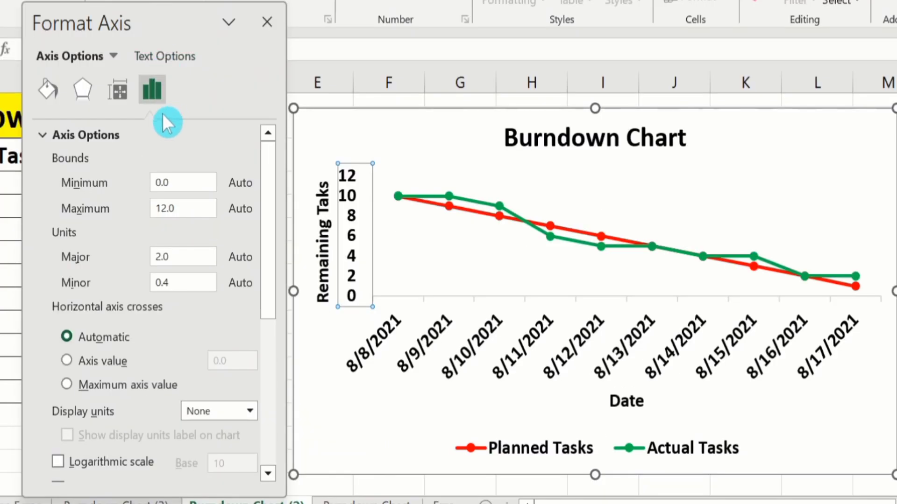
left_click(45, 90)
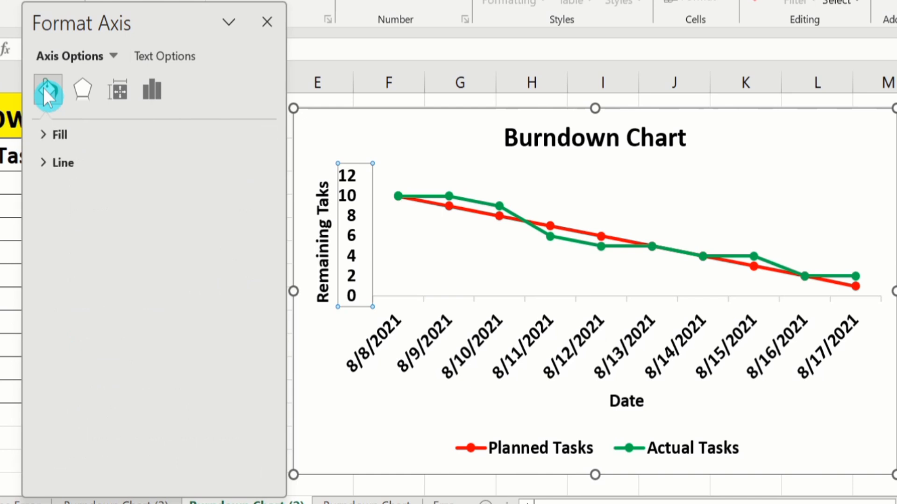
left_click(85, 161)
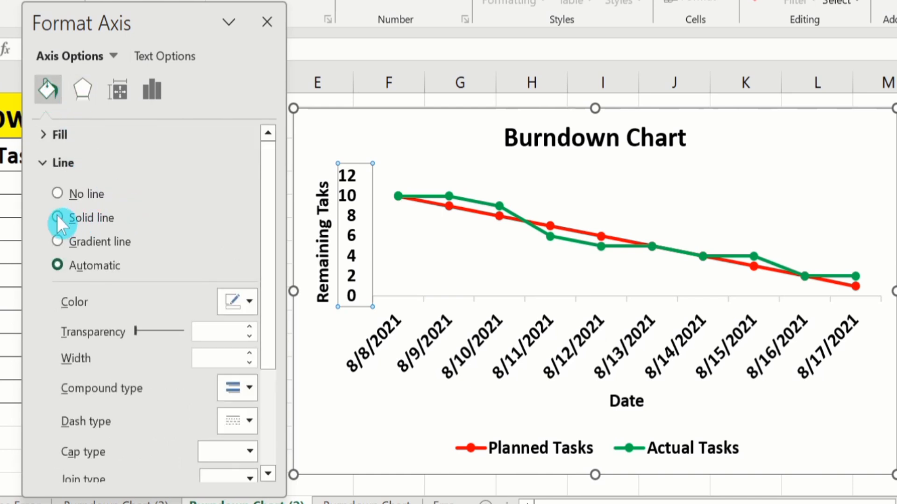
left_click(57, 218)
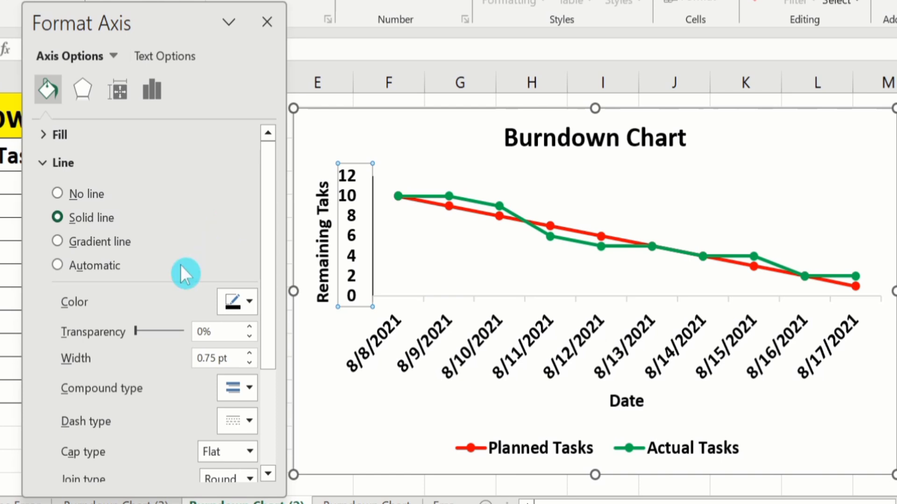
left_click(251, 354)
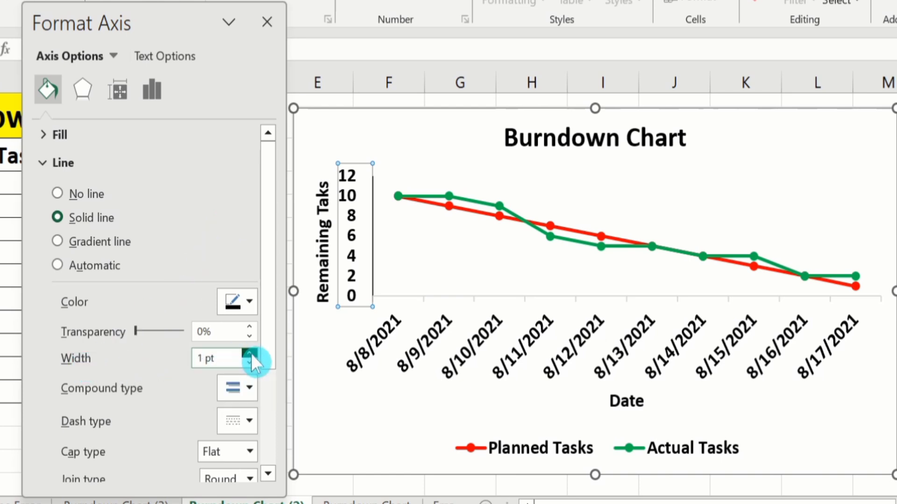
left_click(251, 354)
left_click(251, 354)
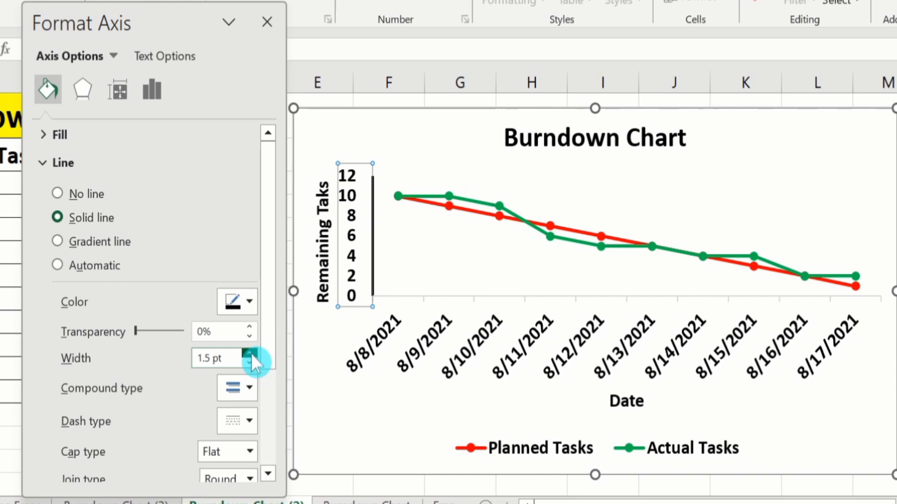
left_click(251, 300)
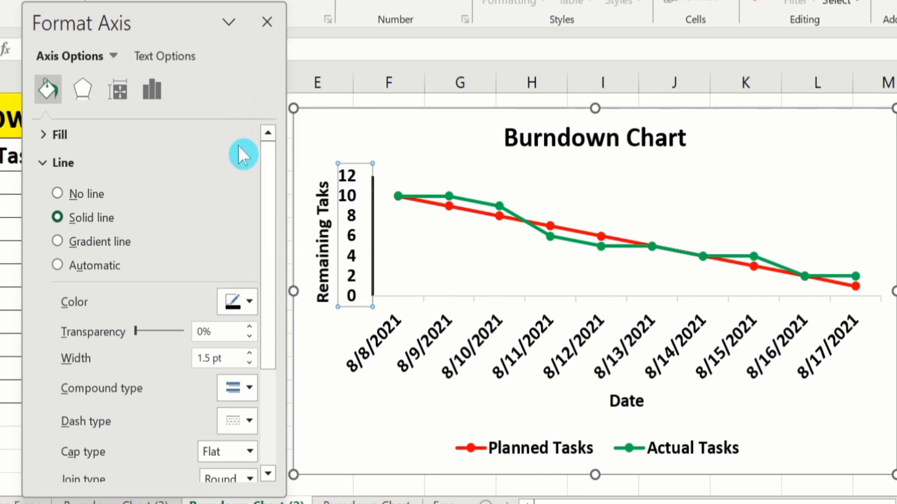
Step: Set both major and minor tick marks on the vertical axis to Outside
left_click(154, 87)
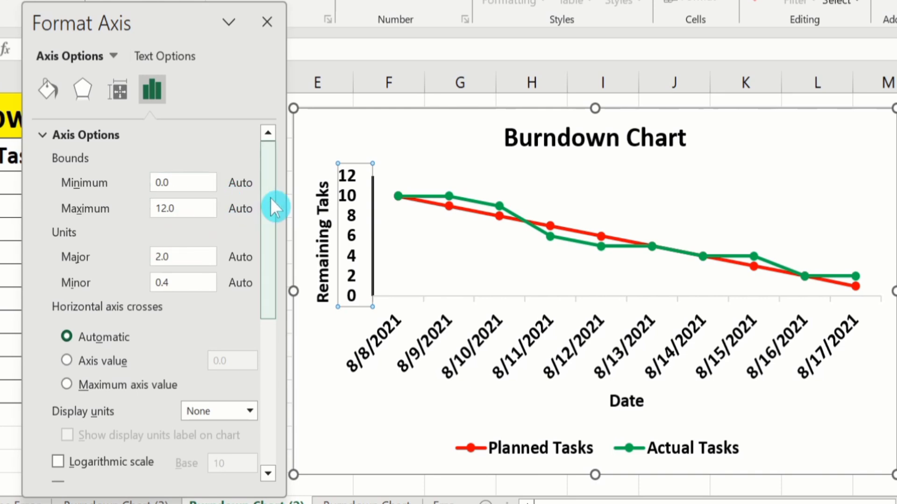
left_click_drag(268, 204, 278, 402)
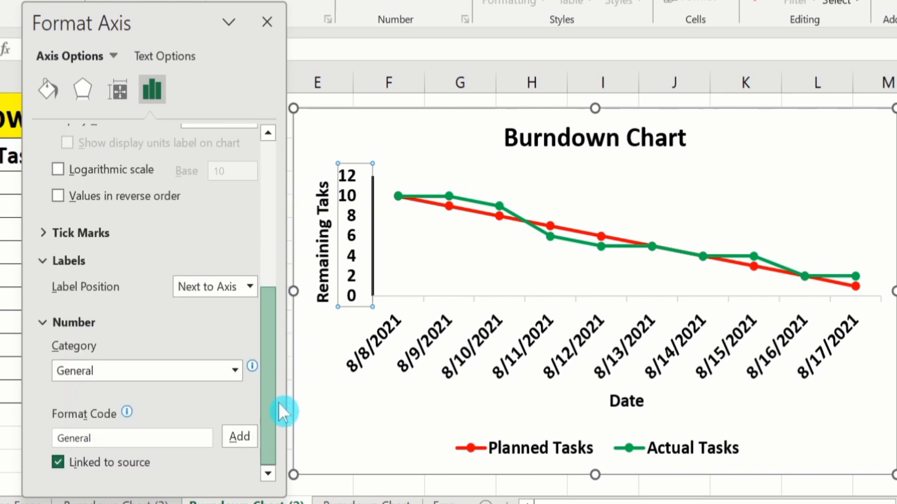
left_click(109, 233)
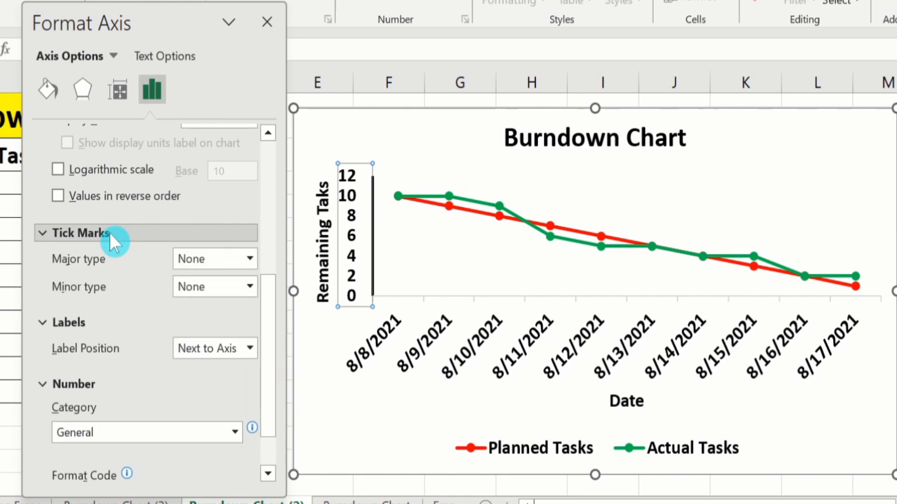
left_click(251, 259)
left_click(243, 322)
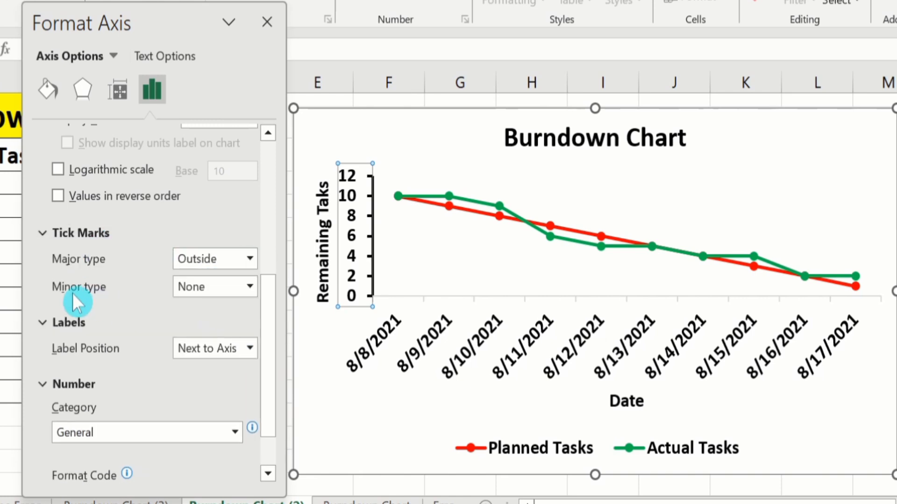
left_click(255, 288)
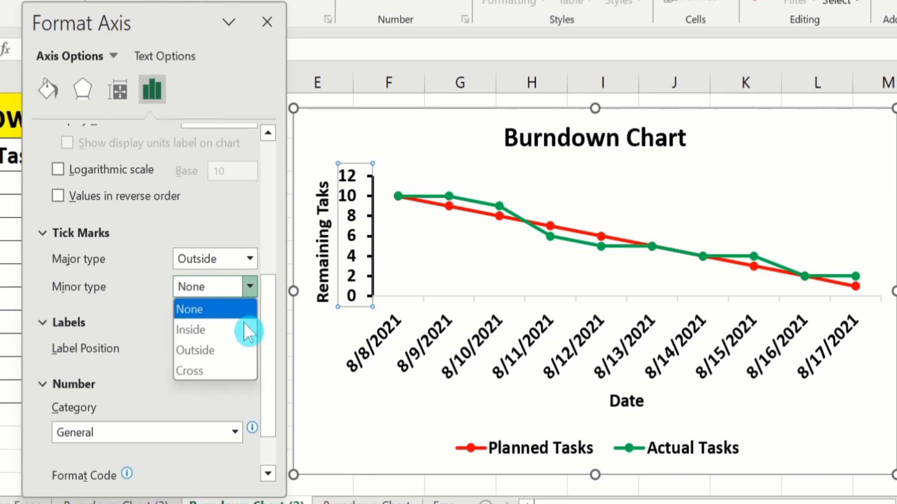
left_click(241, 352)
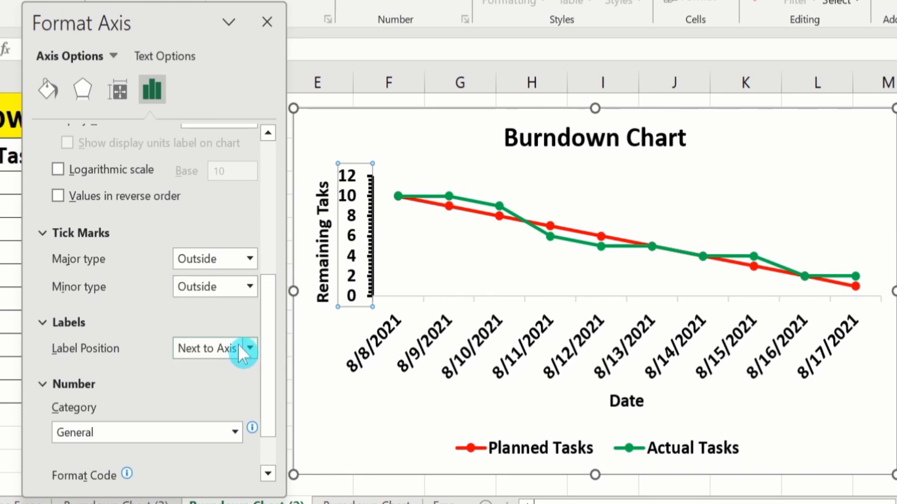
left_click(502, 322)
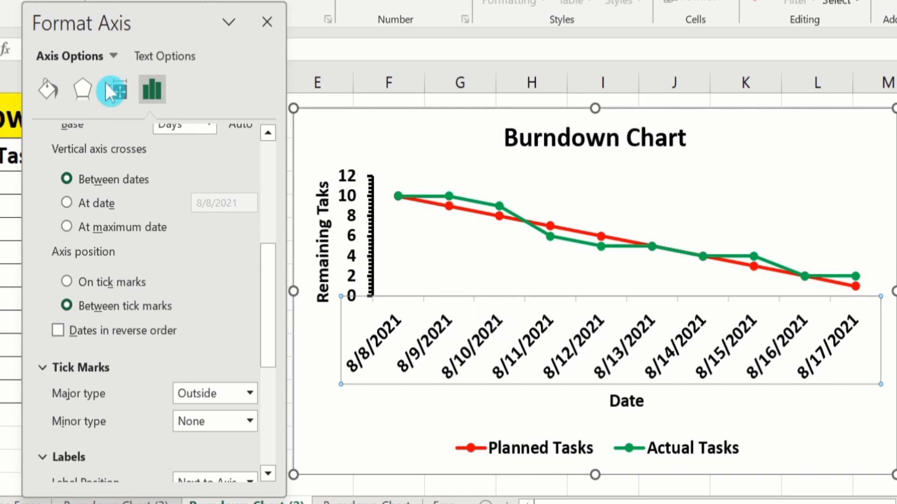
Step: Give the date axis a solid black line 1.5 pt wide
left_click(47, 93)
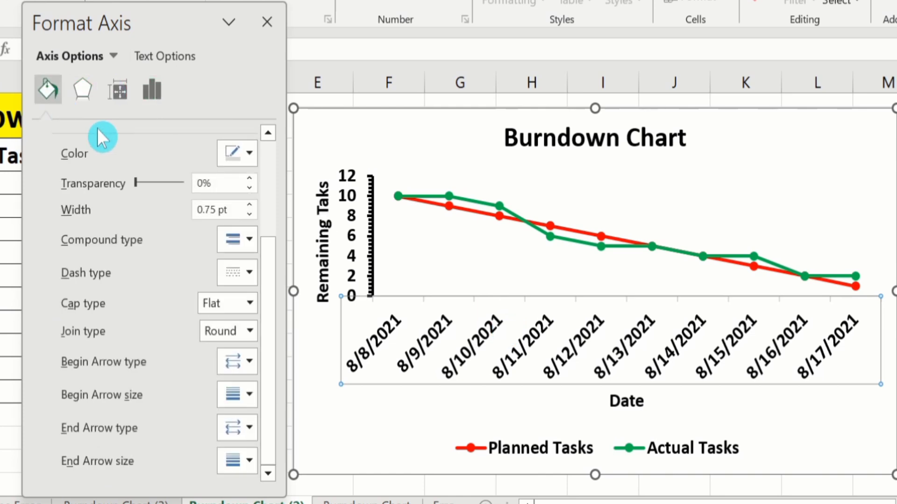
left_click_drag(272, 265, 270, 161)
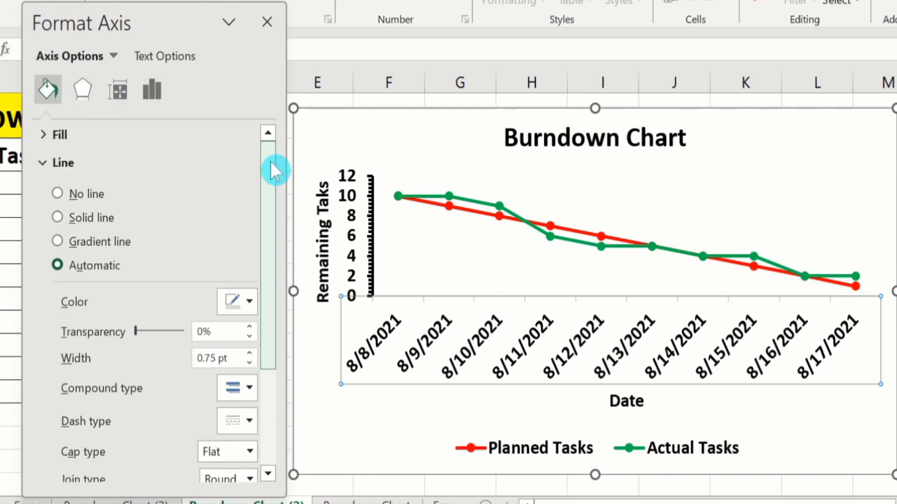
left_click(249, 303)
left_click(242, 106)
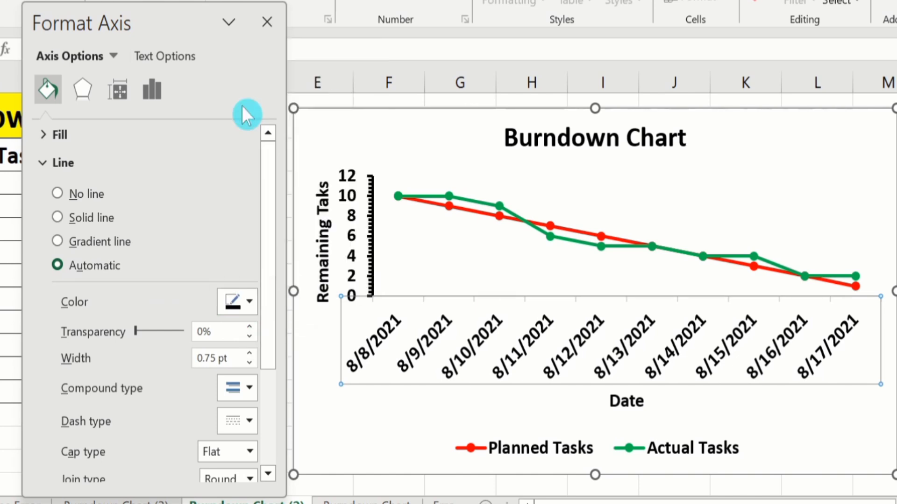
left_click(254, 351)
left_click(254, 350)
left_click(254, 350)
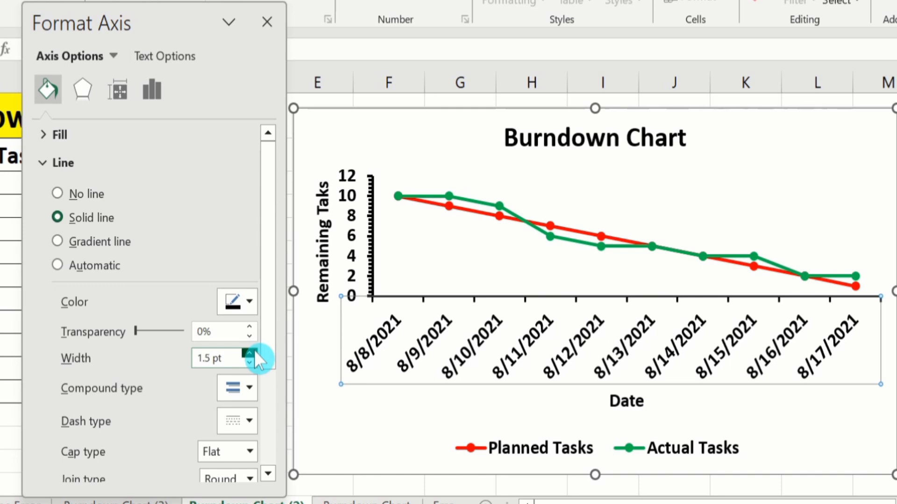
Step: Set both major and minor tick marks on the date axis to Outside
left_click(158, 90)
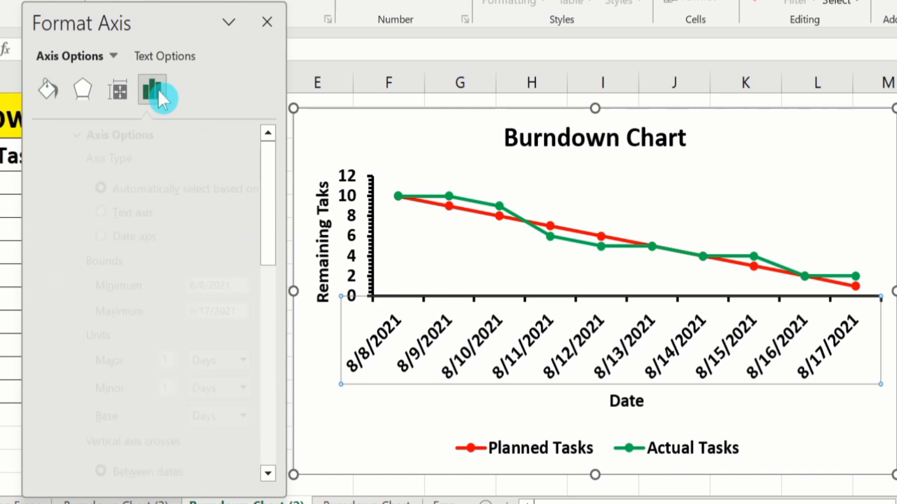
left_click_drag(268, 161, 270, 290)
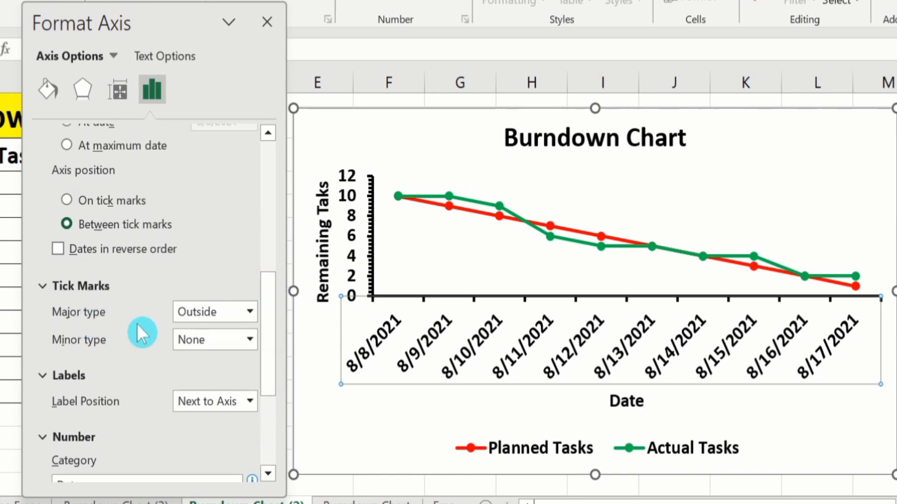
left_click(251, 312)
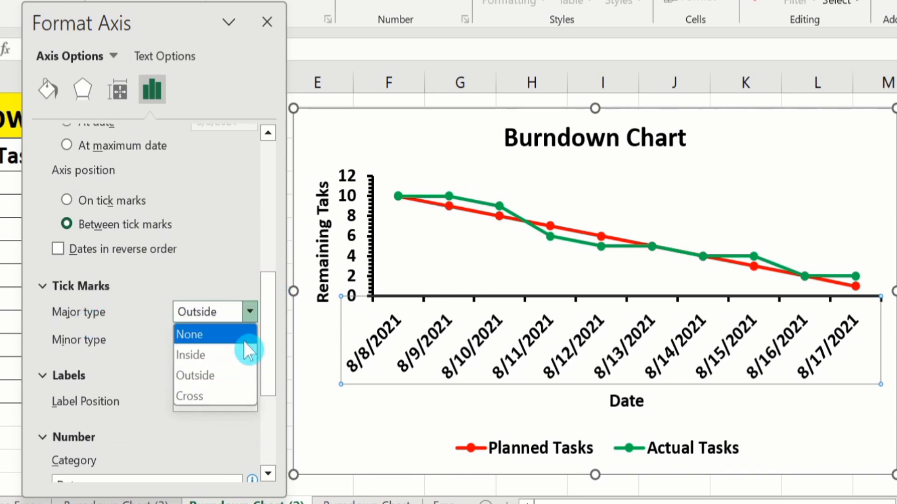
left_click(233, 376)
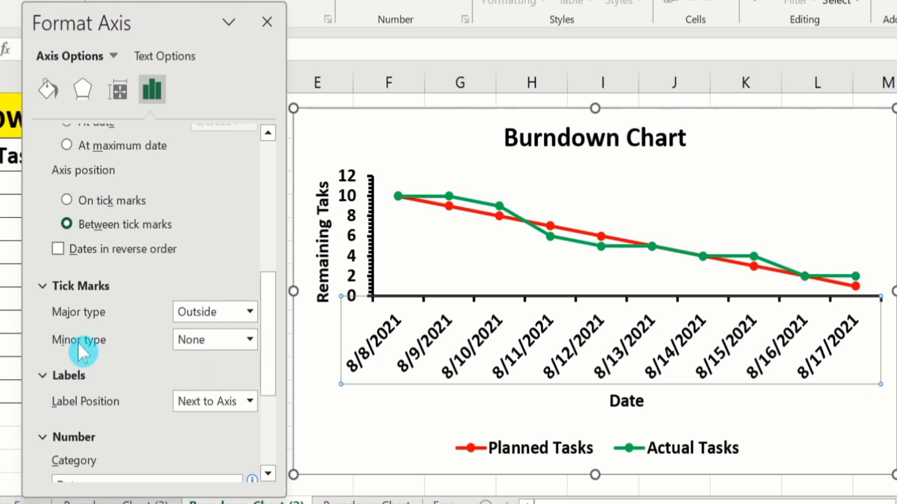
left_click(252, 338)
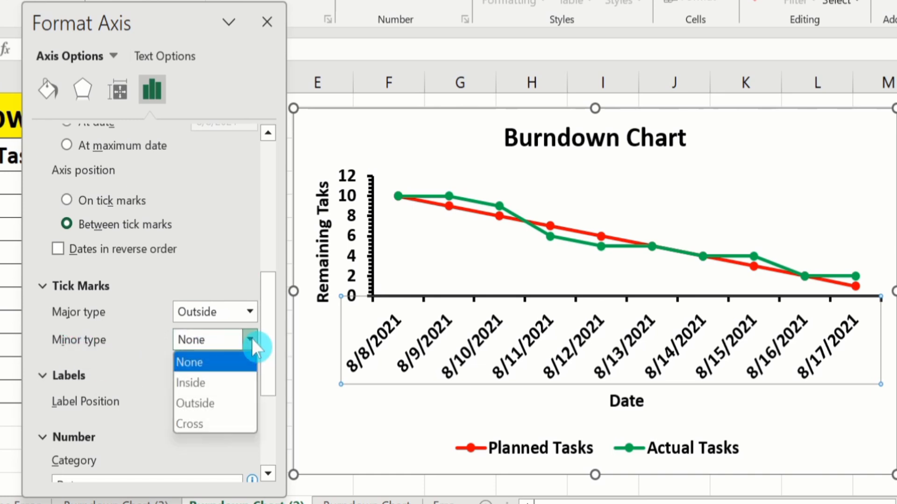
left_click(235, 405)
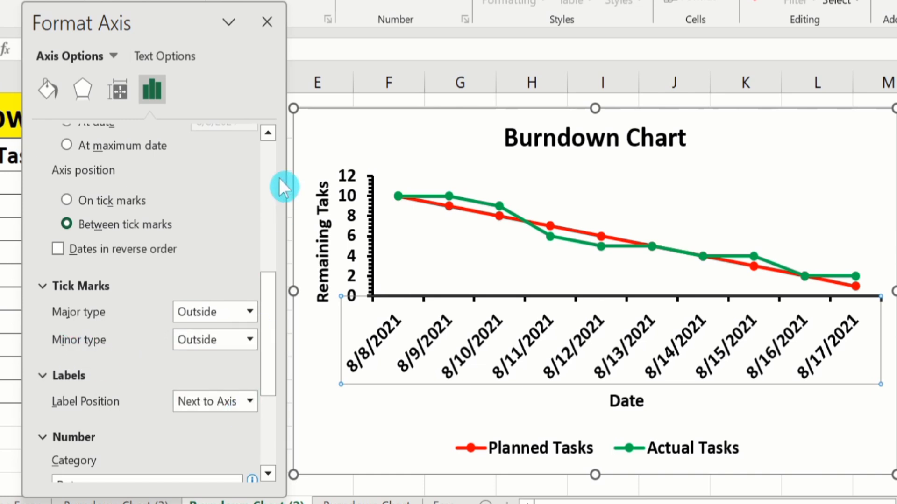
left_click(266, 22)
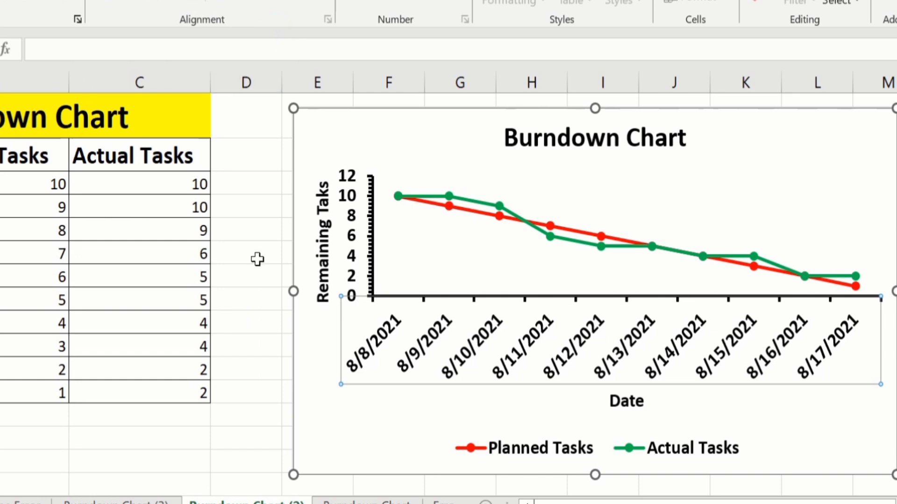
Step: Open the date axis formatting and give its labels a custom rotation of about -52°
left_click(267, 412)
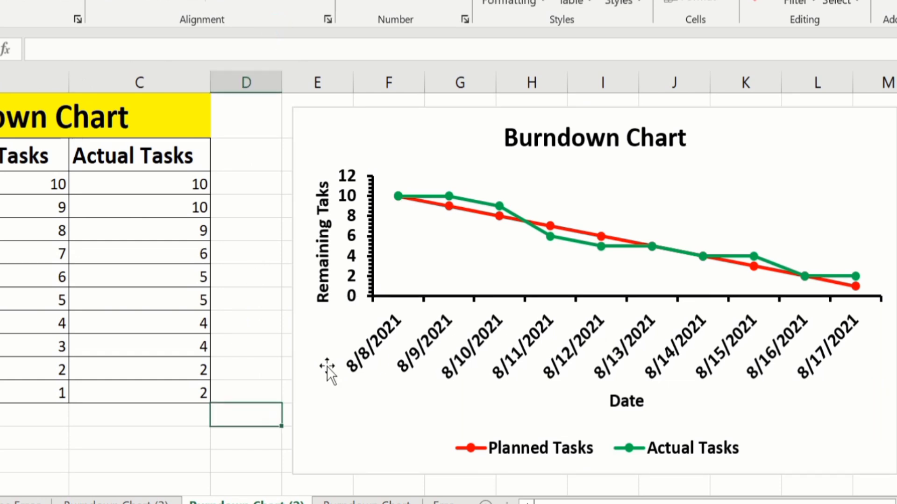
left_click(427, 343)
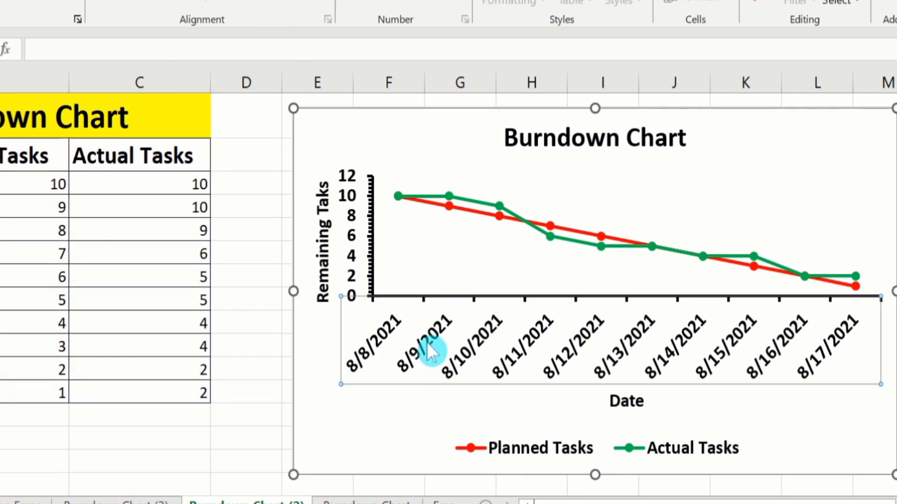
right_click(427, 343)
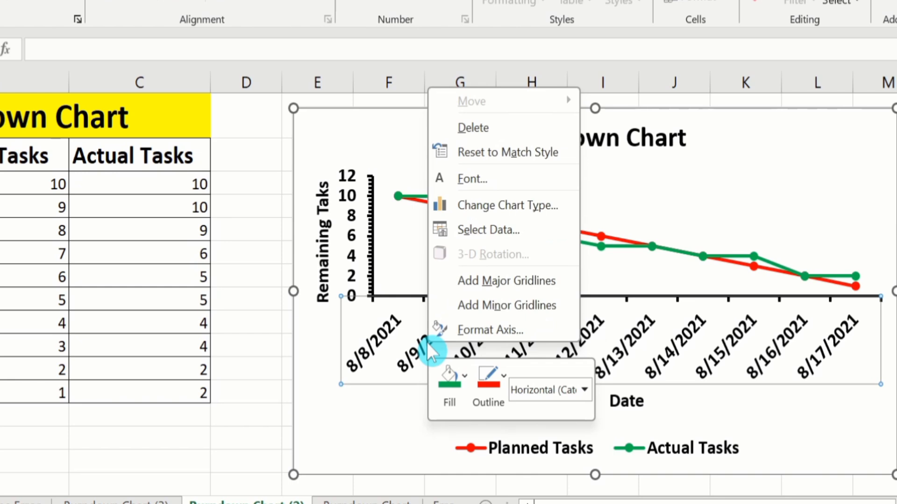
left_click(487, 332)
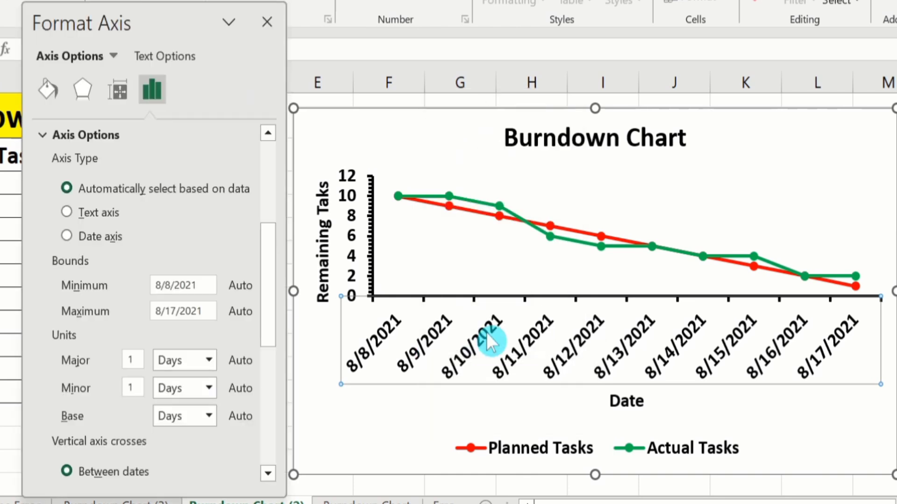
left_click(119, 91)
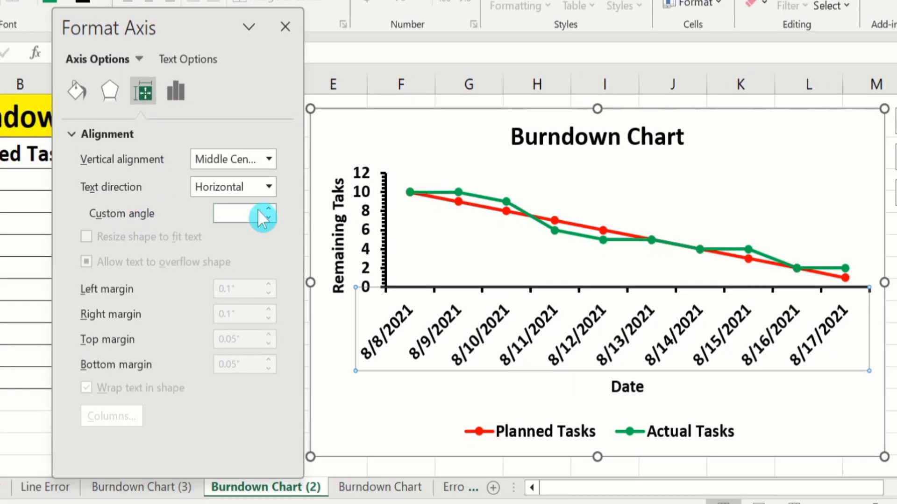
left_click(271, 210)
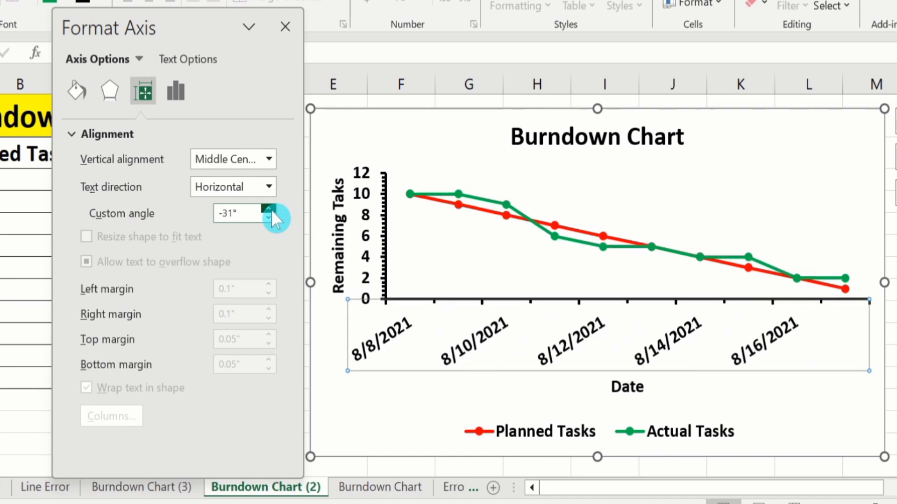
left_click(268, 218)
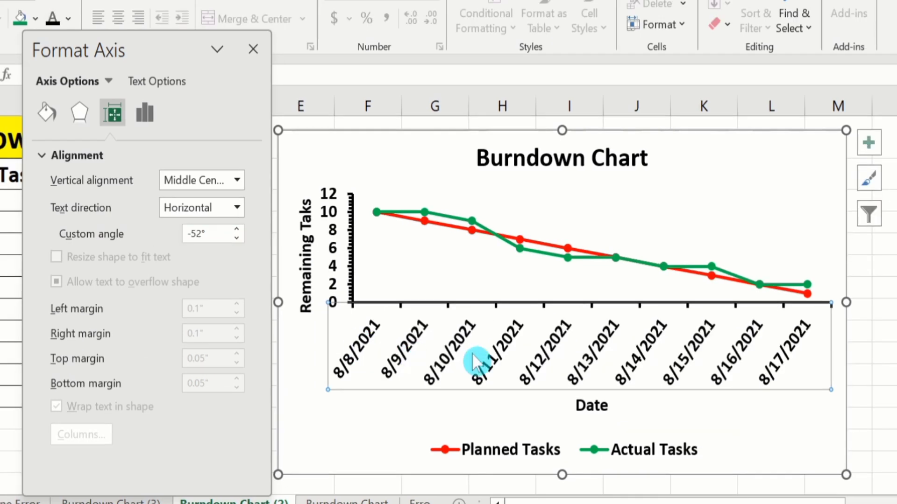
Step: Fine-tune the date label custom angle to -32° so every date fits along the axis
left_click(238, 237)
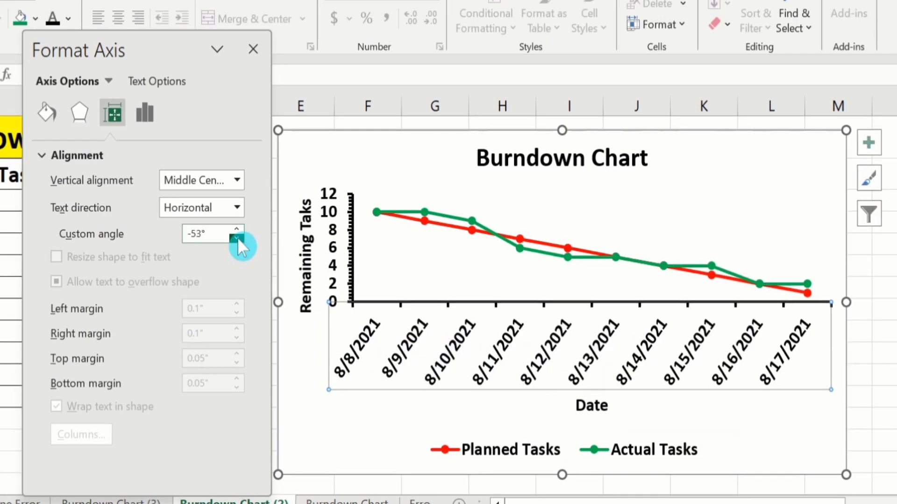
left_click(237, 237)
left_click(238, 238)
left_click(238, 237)
left_click(238, 237)
left_click(237, 237)
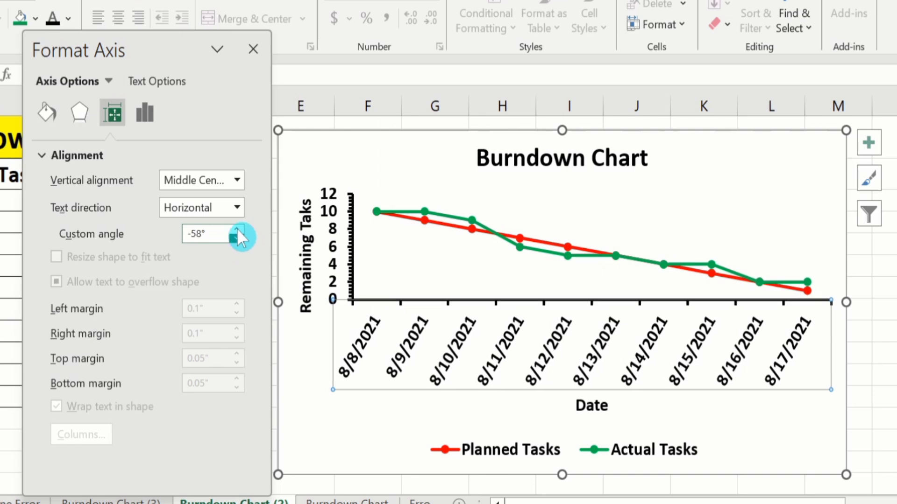
left_click(237, 229)
left_click(237, 229)
left_click(236, 229)
left_click(237, 229)
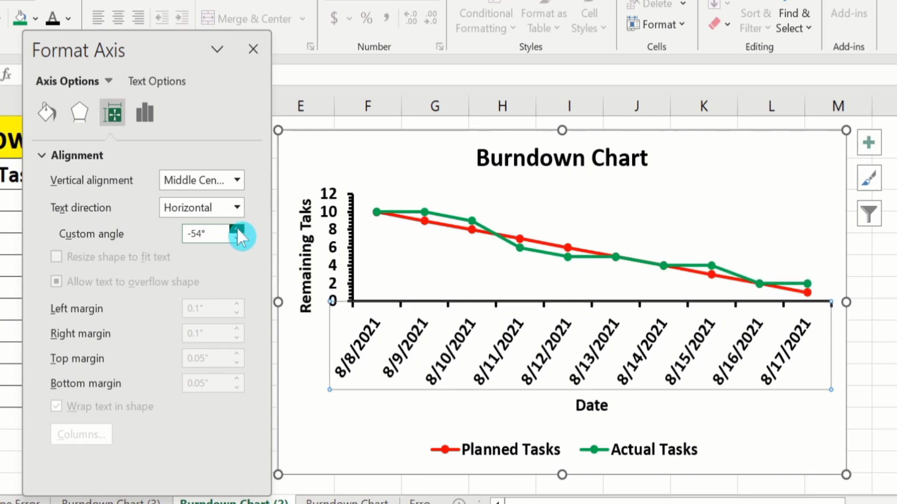
left_click(237, 228)
left_click(237, 229)
left_click_drag(236, 229, 236, 228)
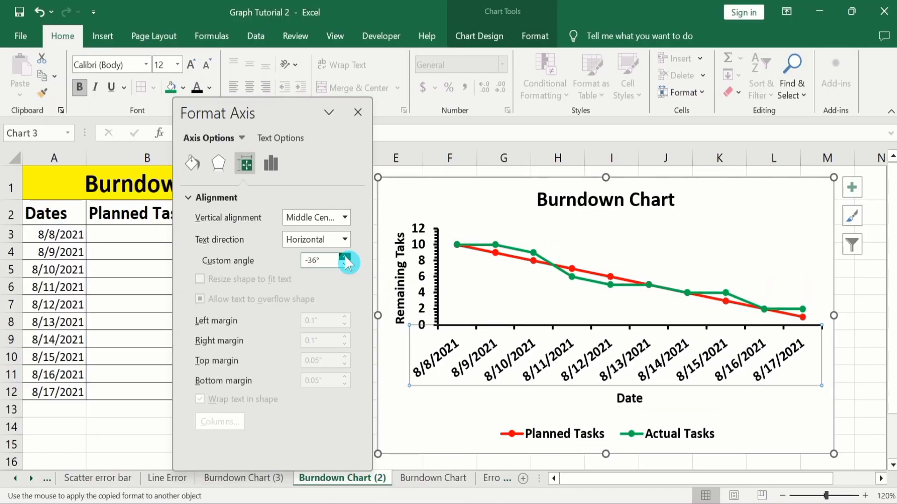
left_click(346, 258)
left_click(345, 257)
left_click(345, 257)
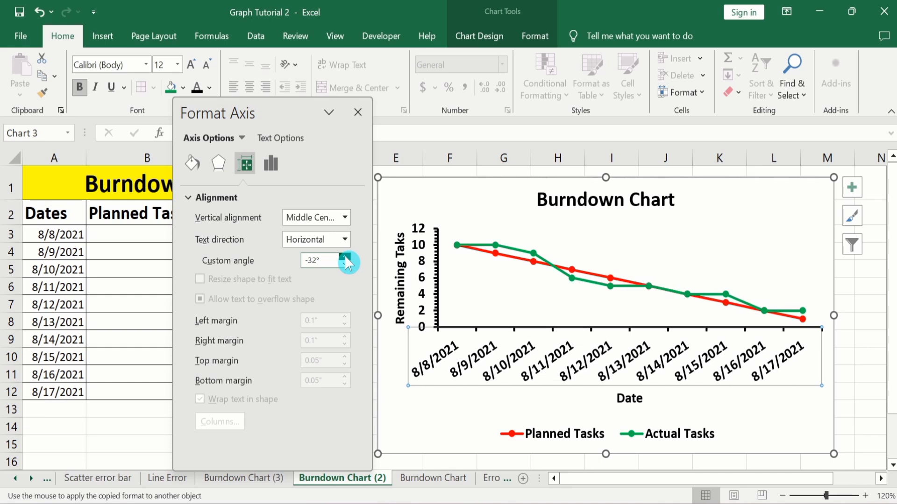
left_click(345, 258)
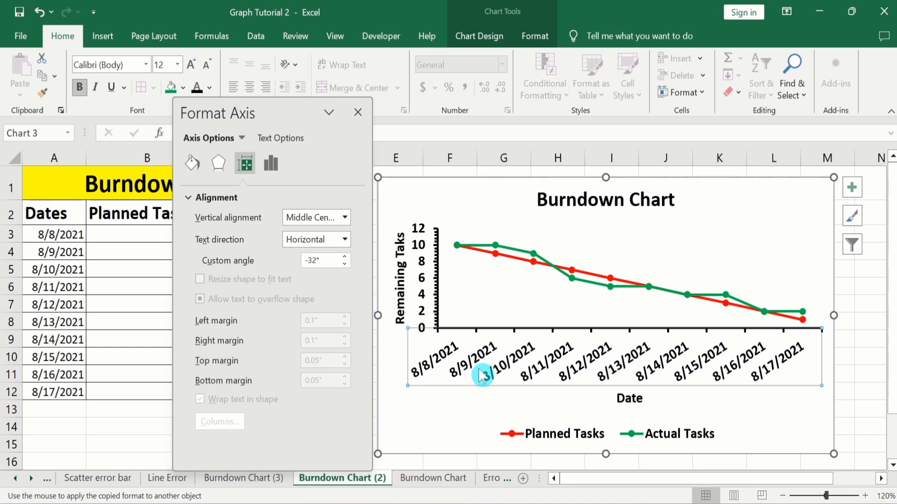
left_click(537, 435)
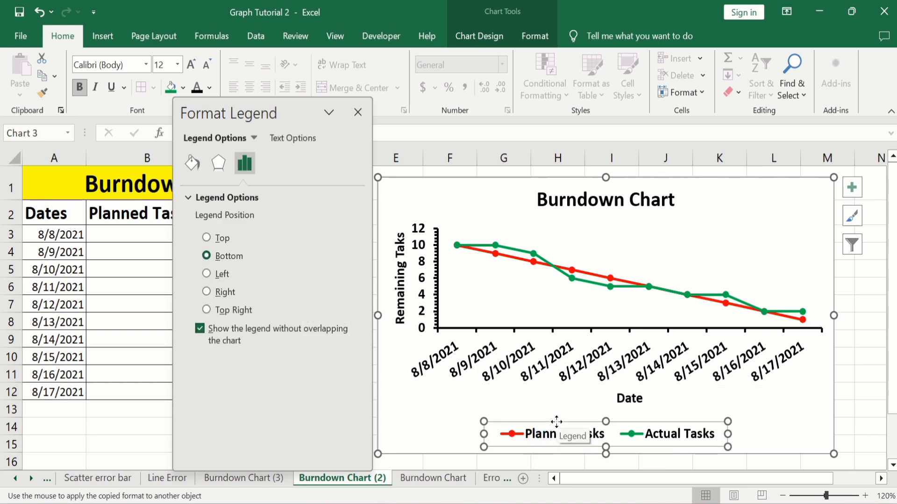
Step: Drag the legend into the top-right corner of the plot area and close its formatting
left_click_drag(558, 419, 638, 224)
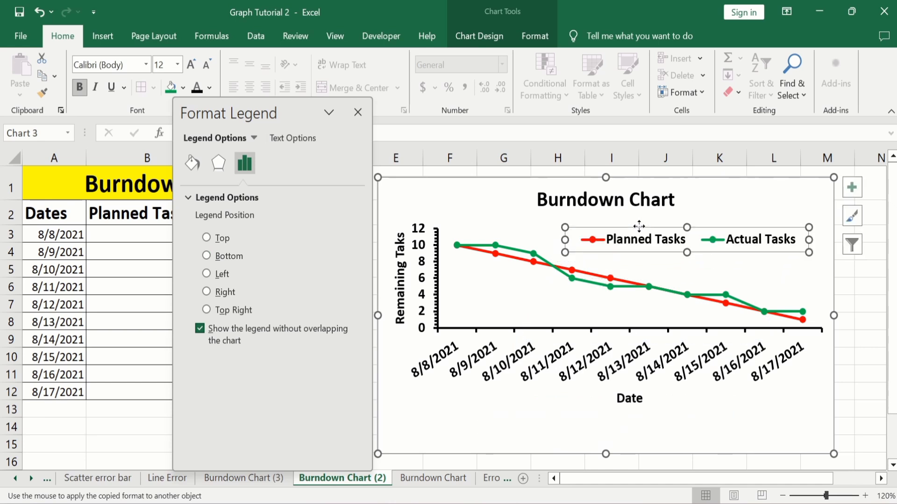
left_click(359, 113)
left_click(452, 219)
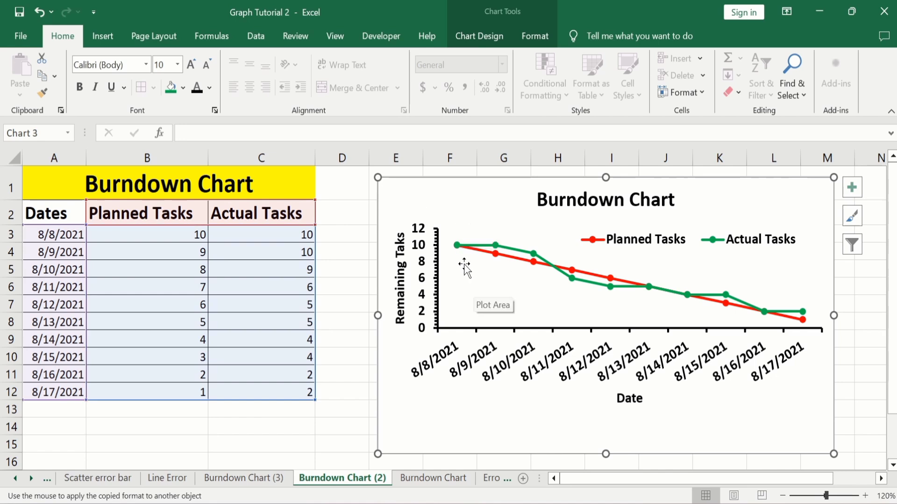
left_click(469, 284)
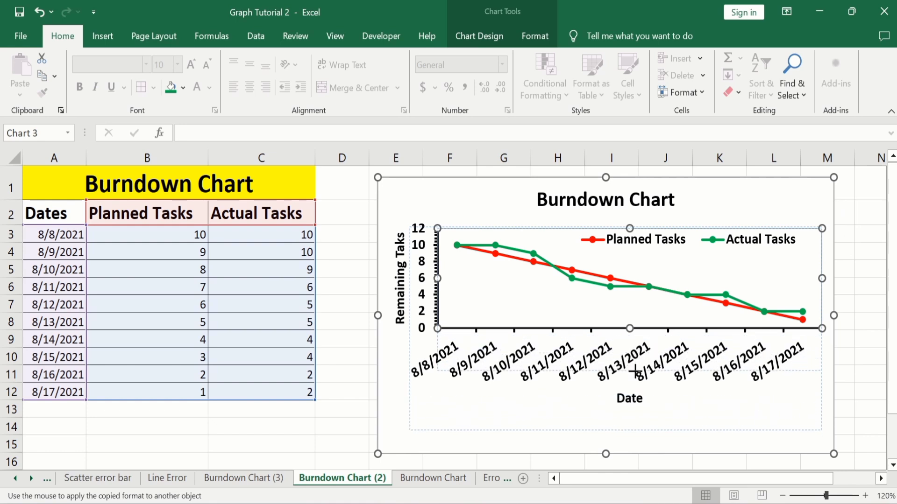
left_click_drag(635, 375, 637, 376)
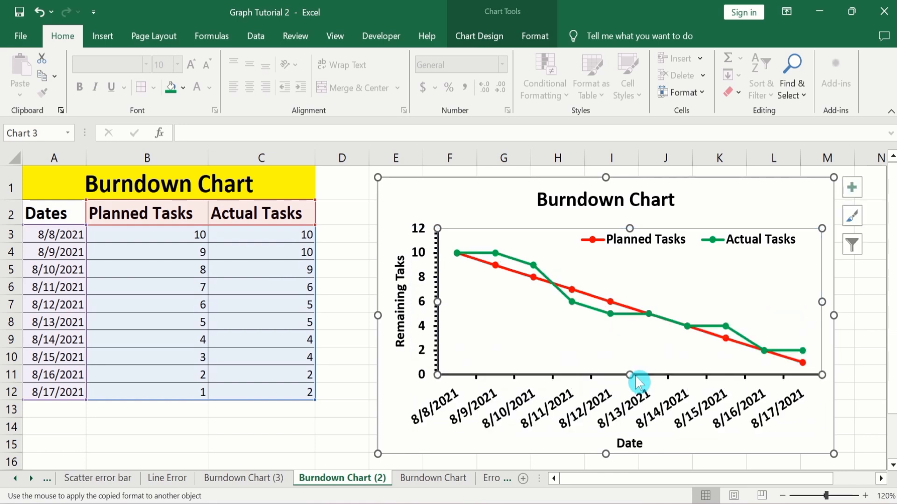
key("Escape")
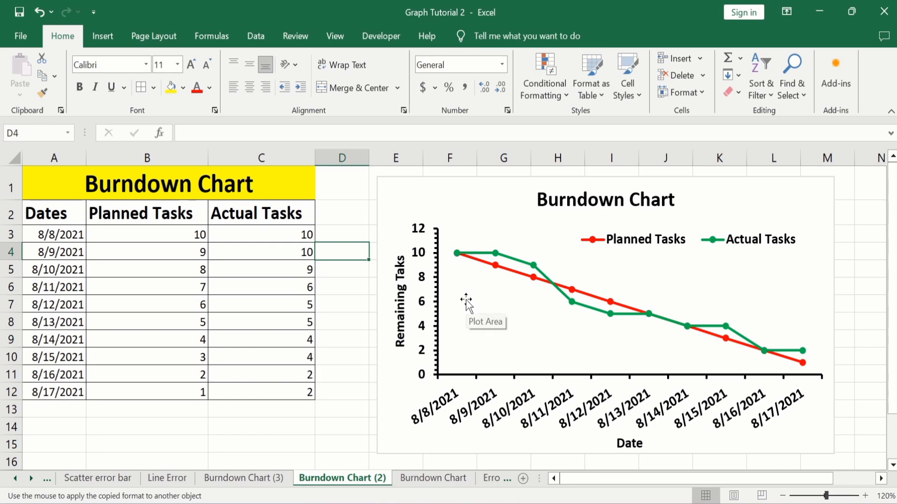
left_click(486, 259)
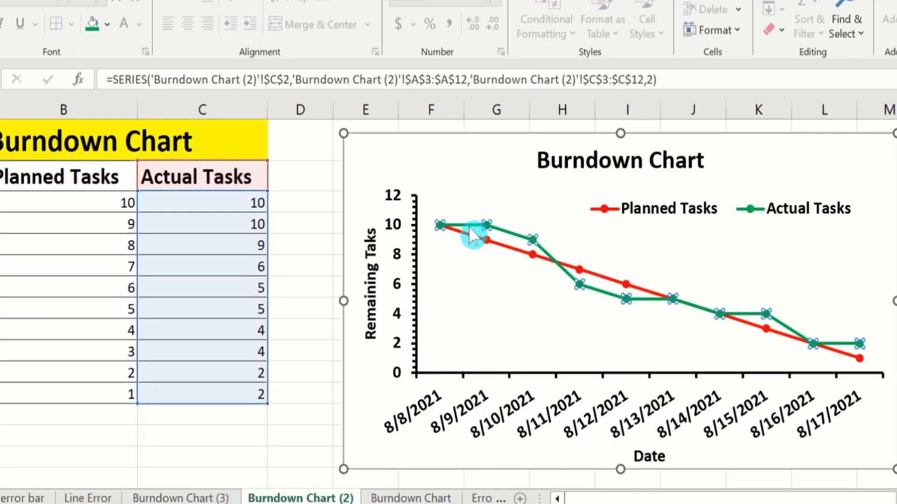
Step: Make the Actual Tasks line a solid purple line 2.25 pt wide
right_click(469, 227)
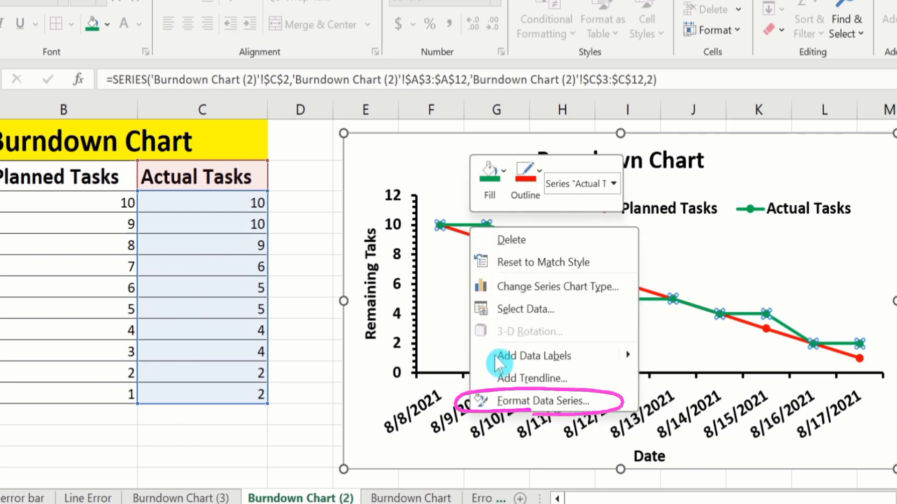
left_click(540, 404)
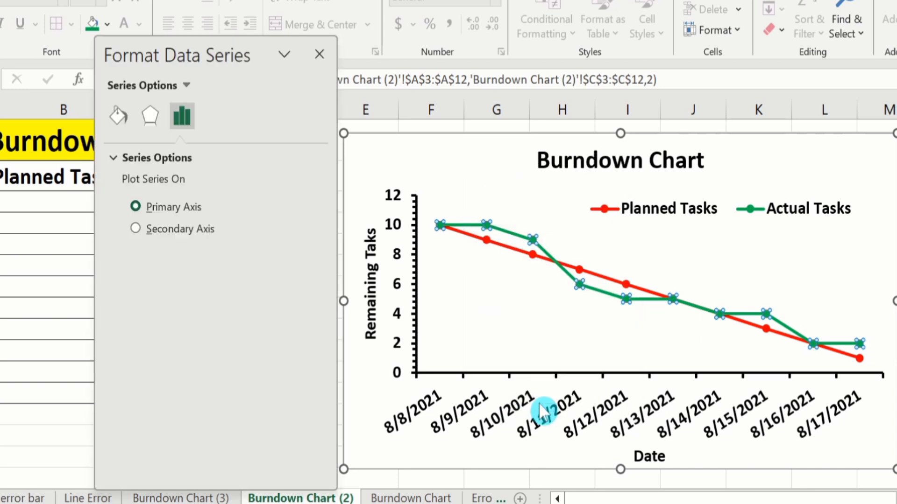
left_click(119, 122)
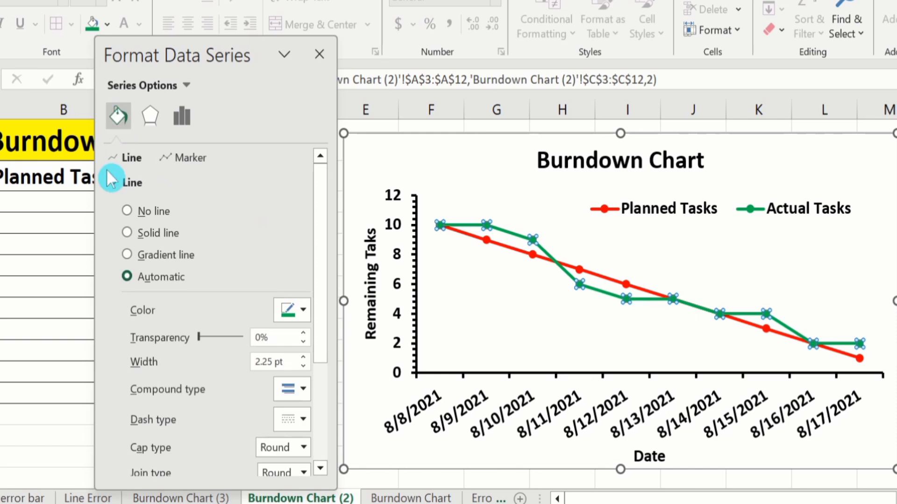
left_click(128, 233)
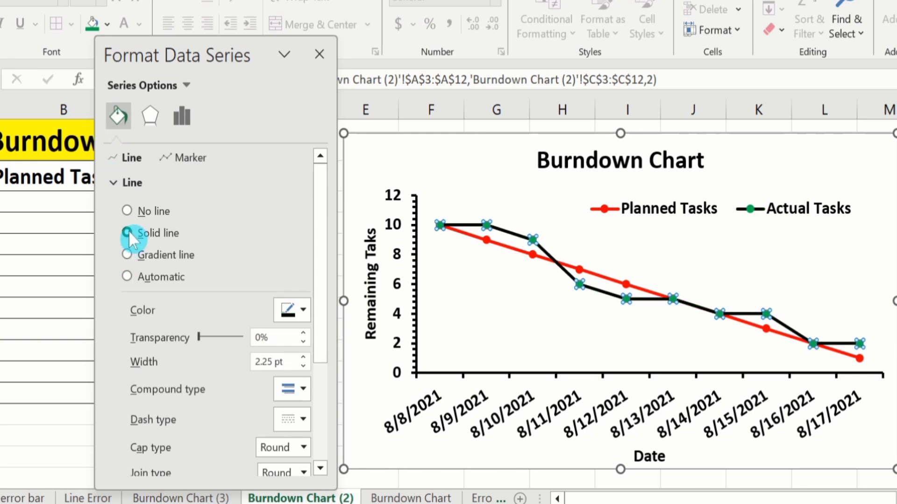
left_click(302, 310)
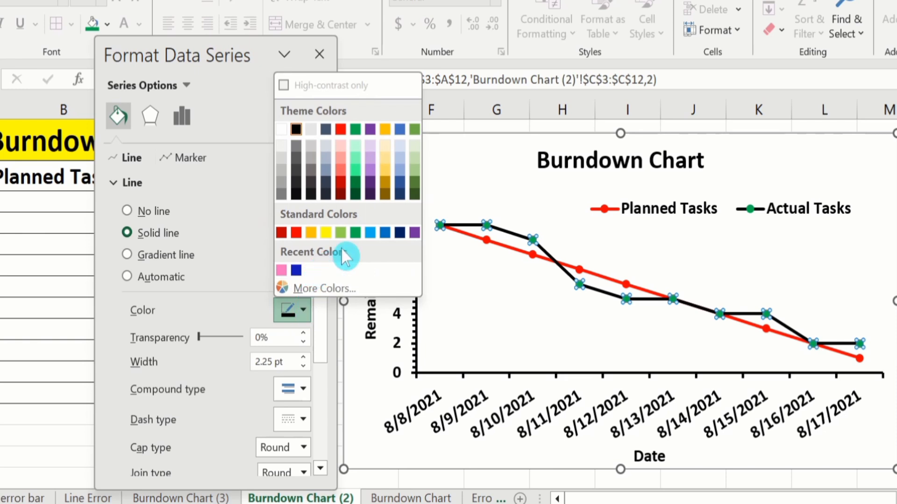
left_click(415, 230)
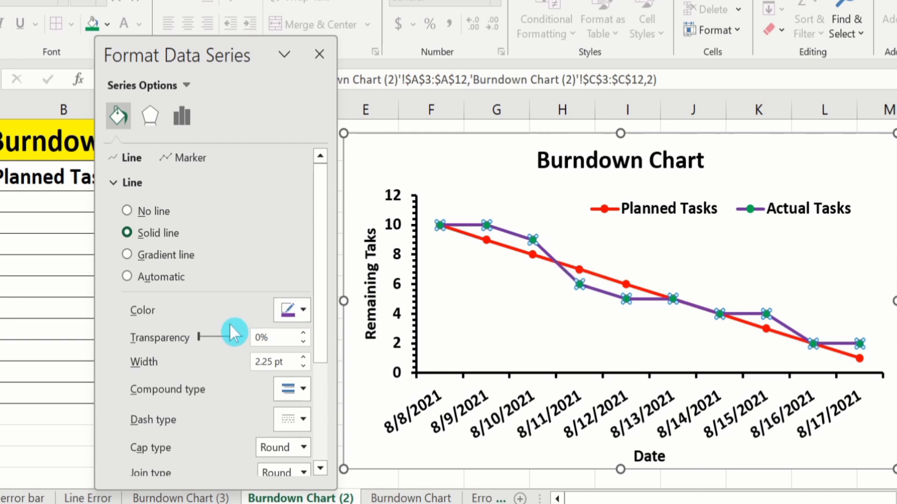
left_click(304, 357)
left_click(304, 358)
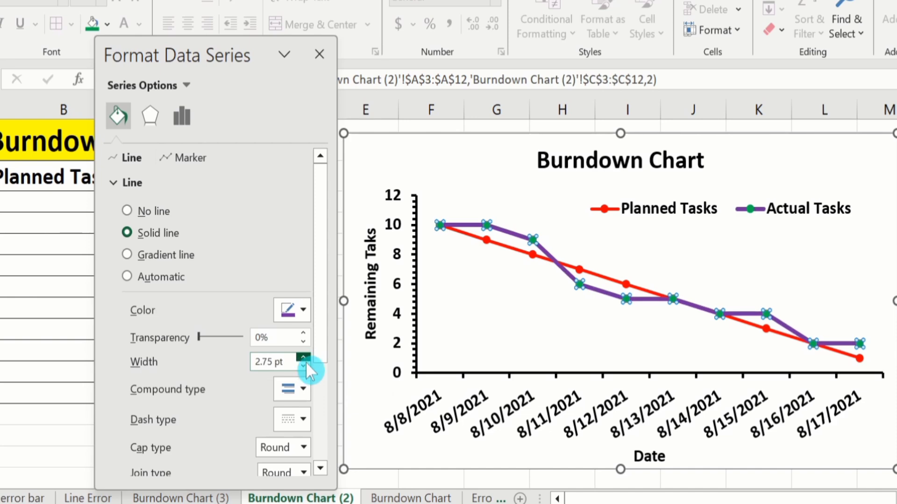
left_click(307, 369)
left_click(306, 369)
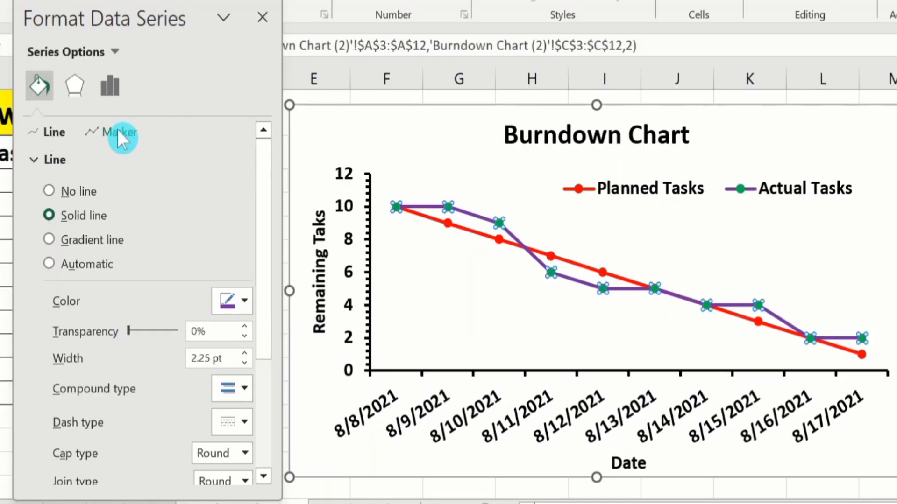
Step: Turn on built-in triangle markers of size 6 for the Actual Tasks line
left_click(120, 133)
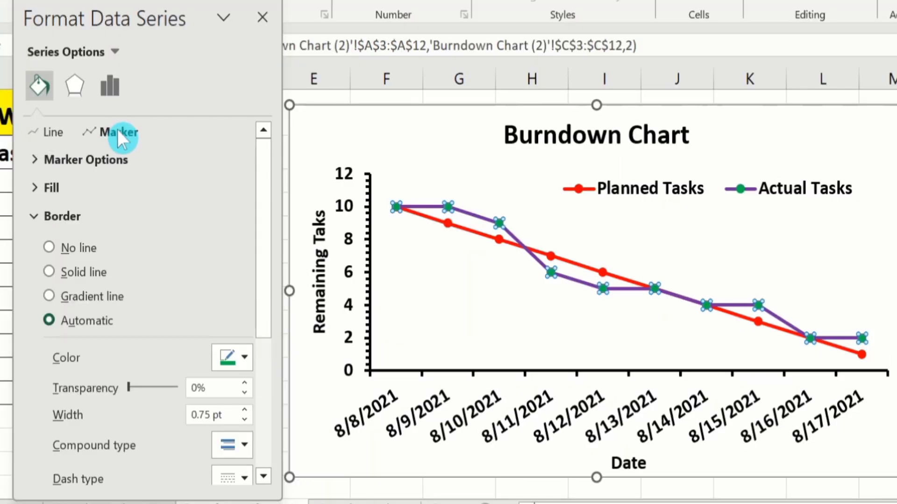
left_click(83, 158)
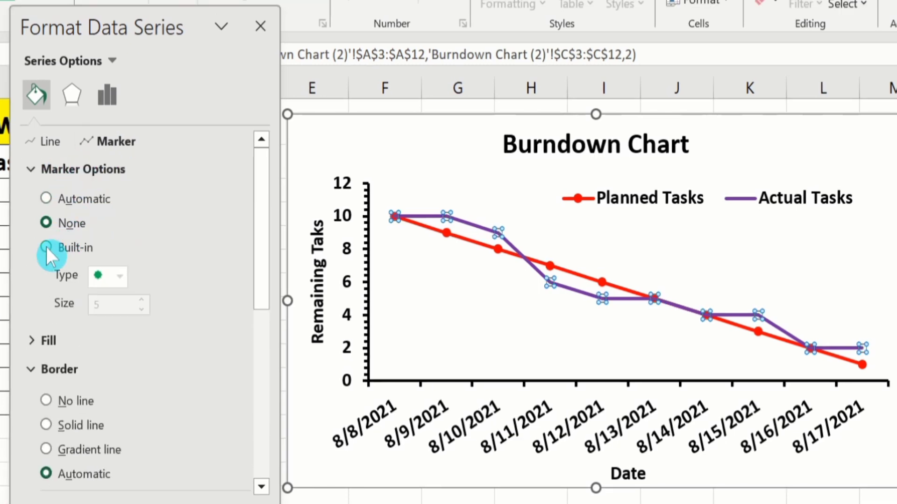
left_click(46, 247)
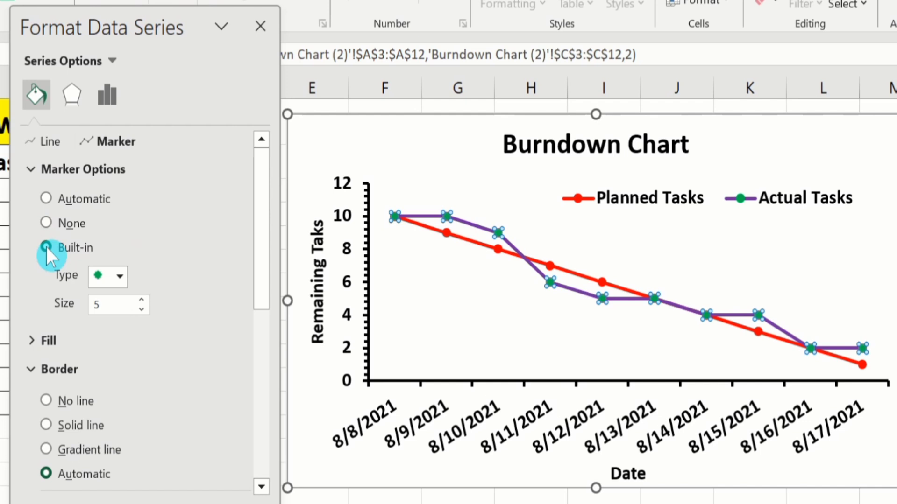
left_click(122, 277)
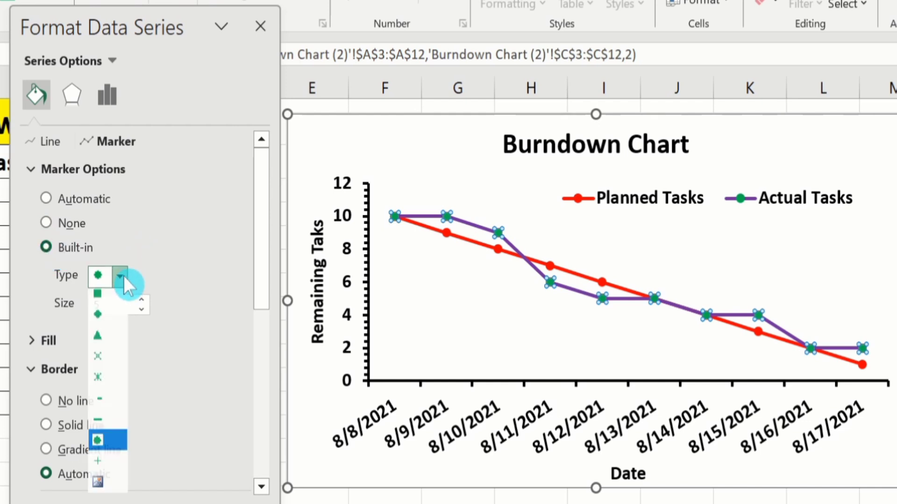
left_click(110, 344)
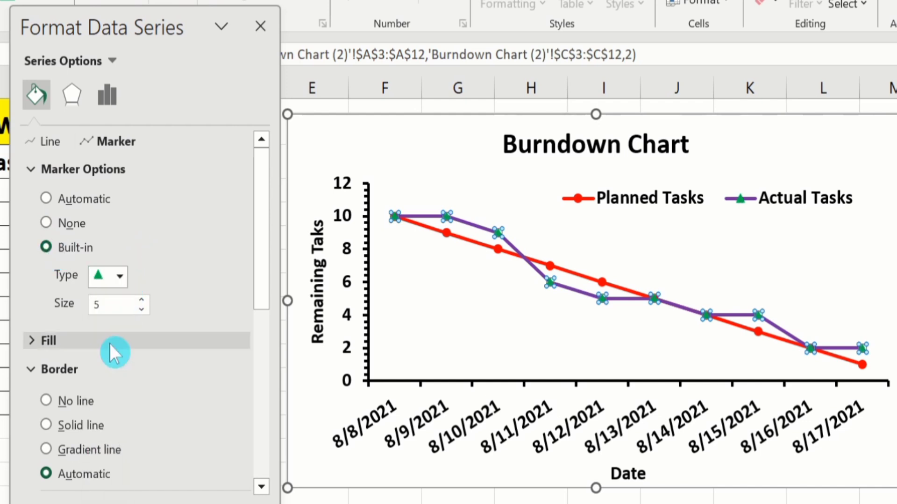
left_click(141, 301)
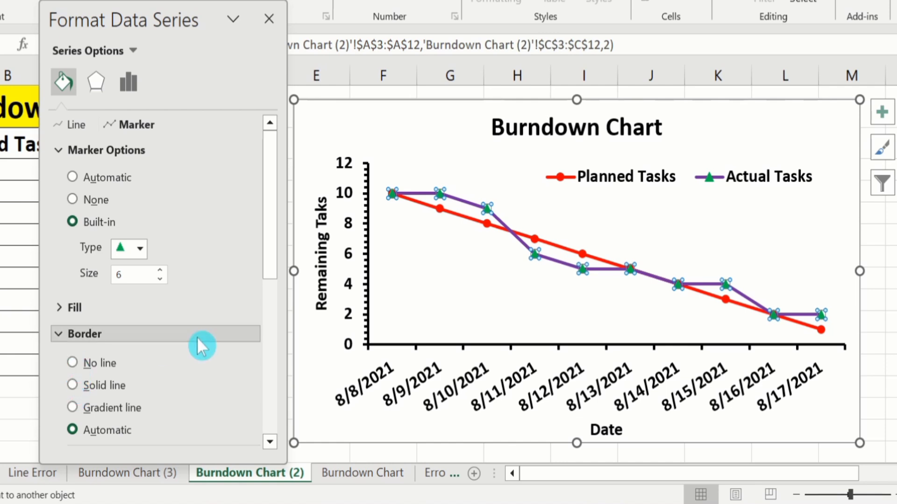
Step: Give the Actual Tasks markers no border and a solid purple fill
left_click(73, 363)
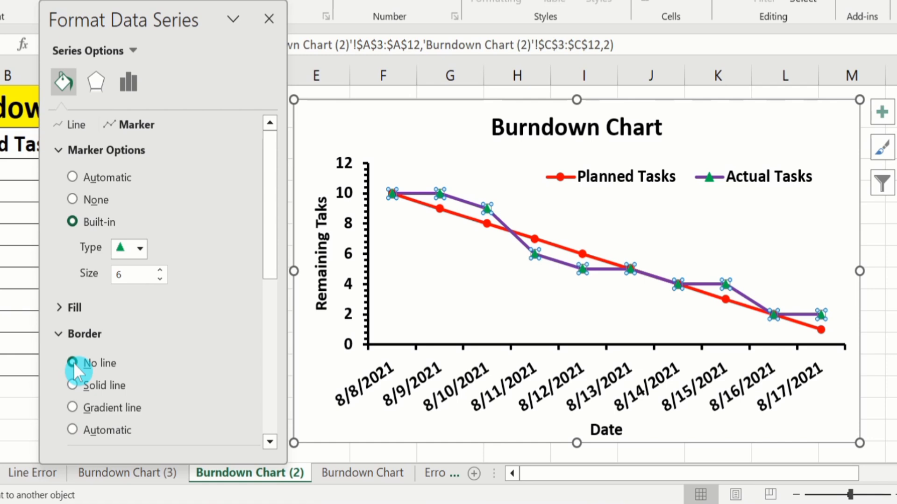
left_click(96, 304)
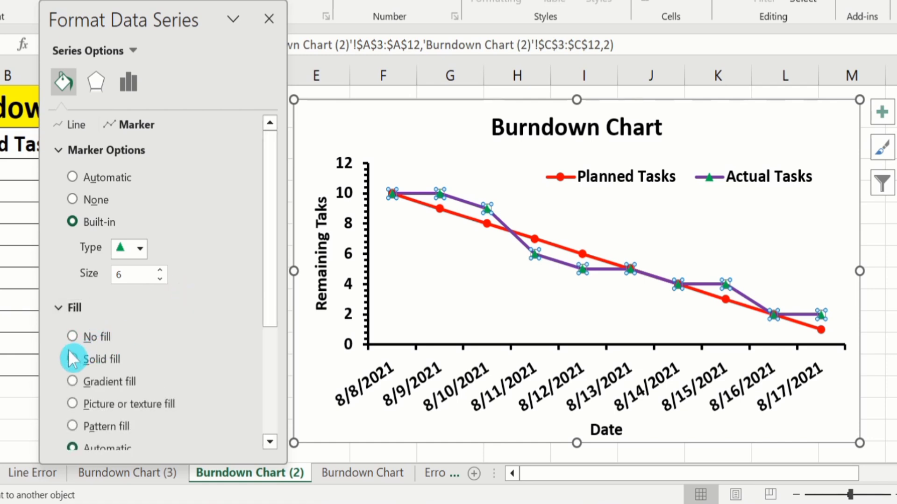
left_click(72, 359)
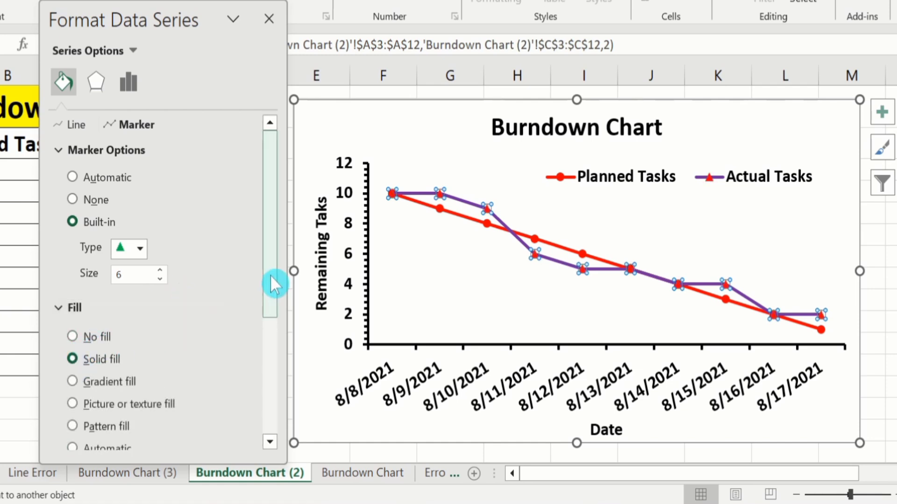
left_click_drag(270, 275, 266, 360)
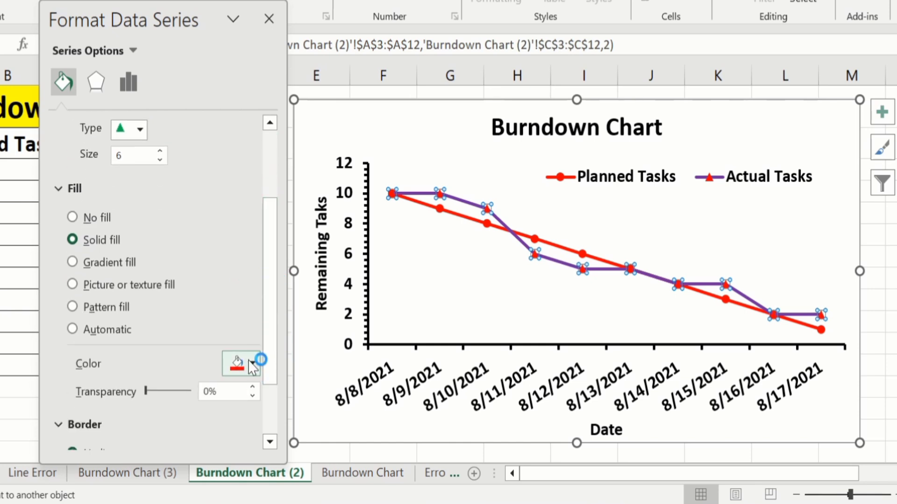
left_click(248, 359)
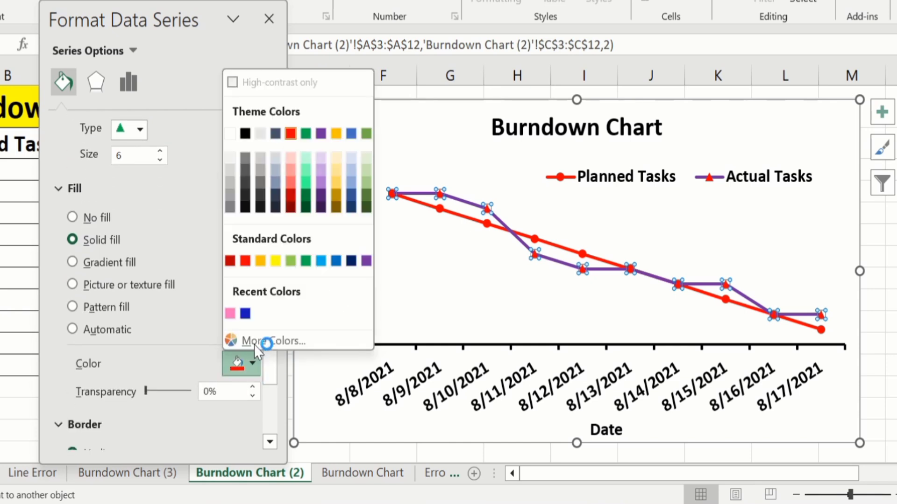
left_click(367, 261)
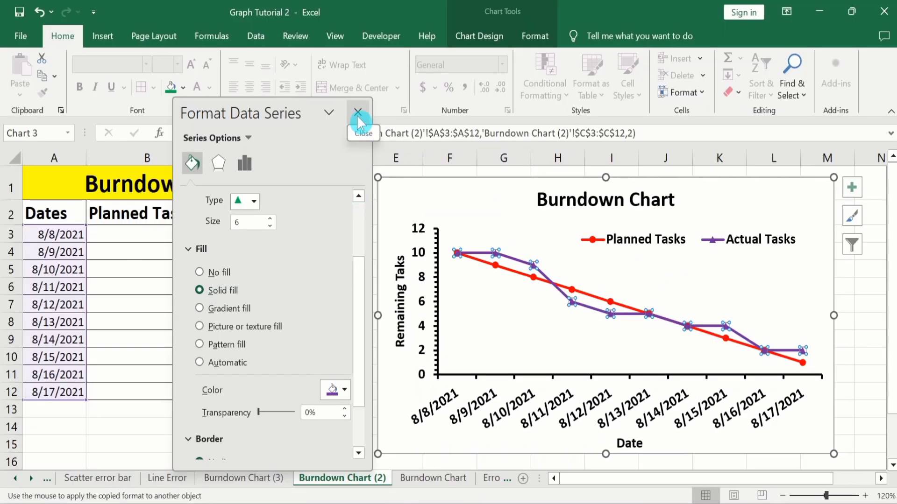
left_click(358, 113)
left_click(360, 263)
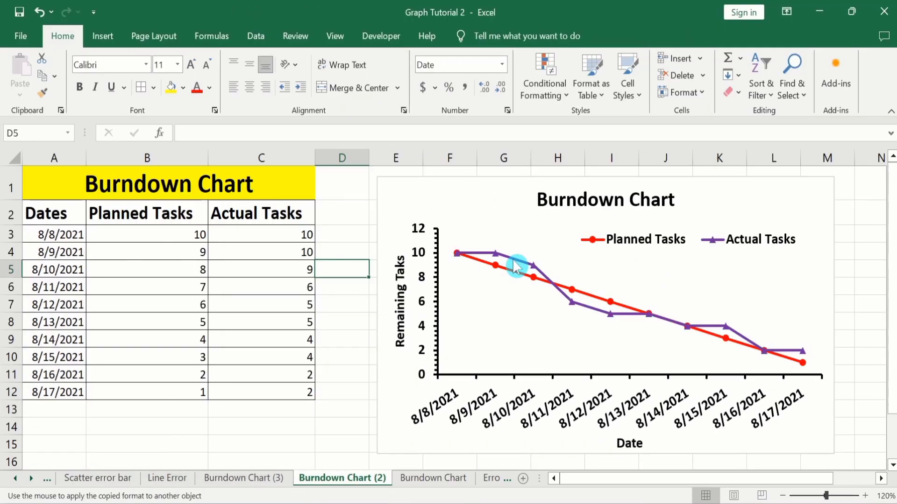
Step: Format the Planned Tasks series with a solid blue line
left_click(513, 275)
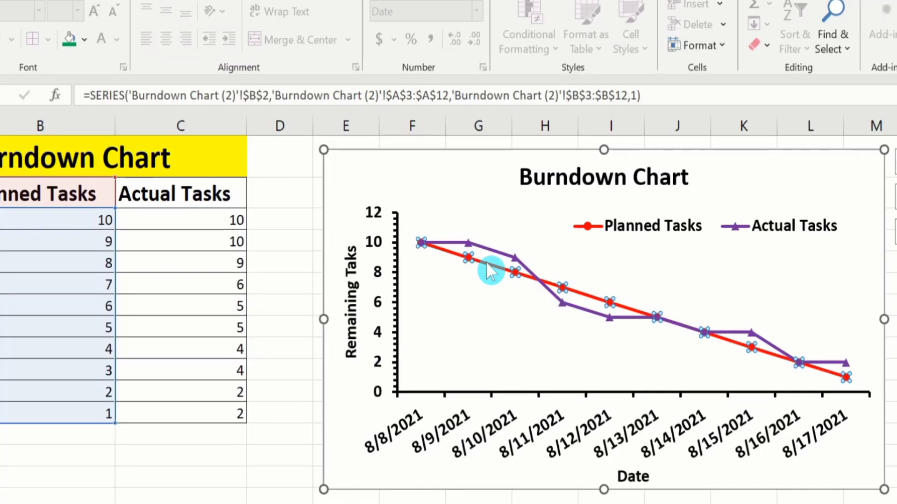
right_click(487, 262)
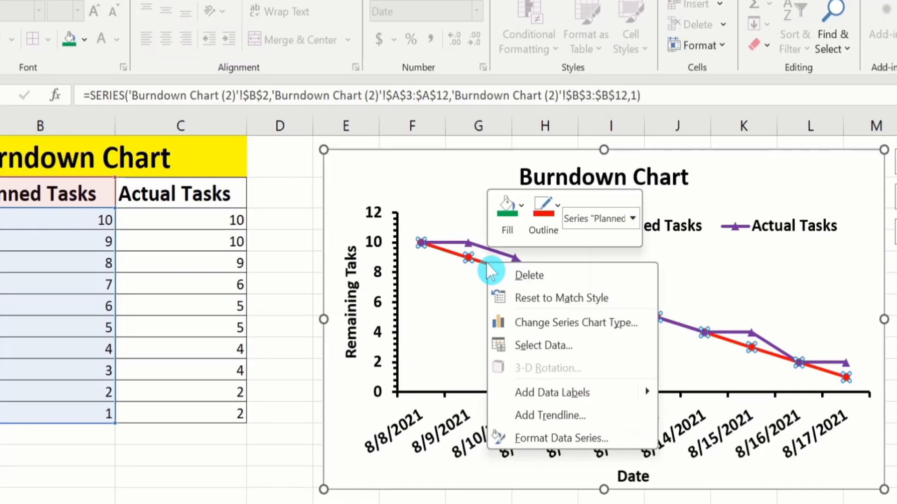
left_click(542, 442)
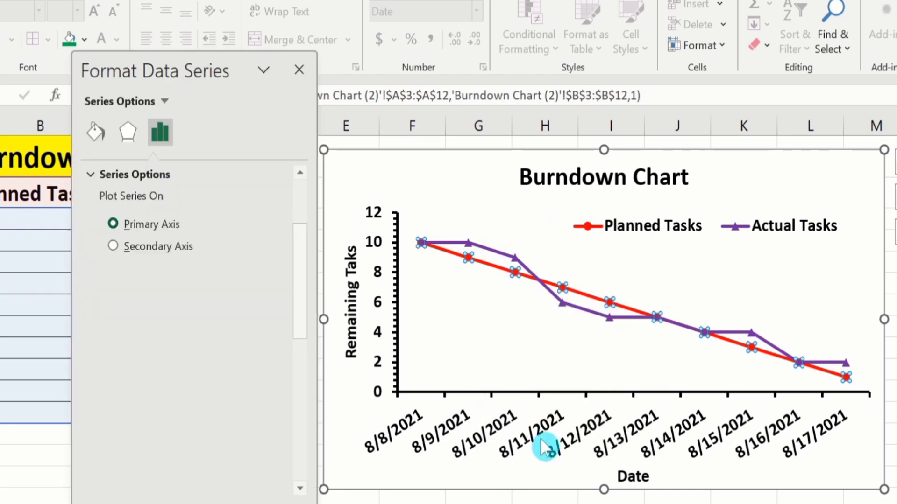
left_click(99, 134)
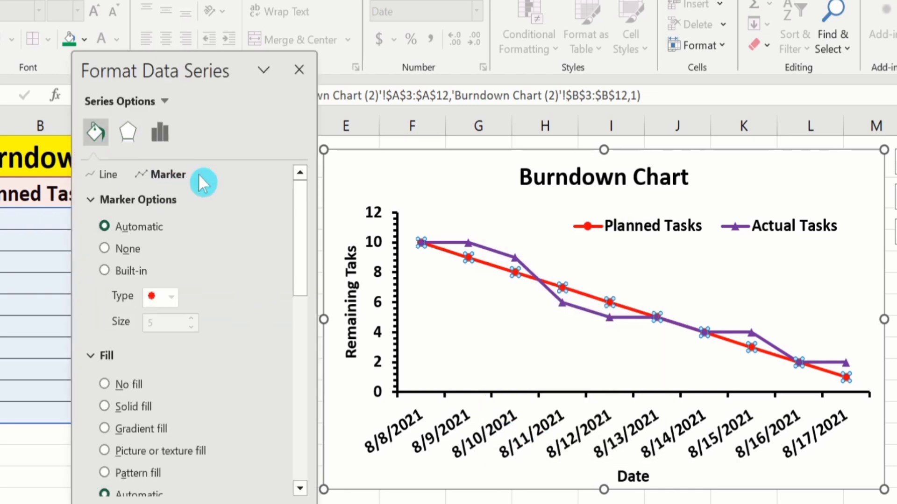
left_click(106, 174)
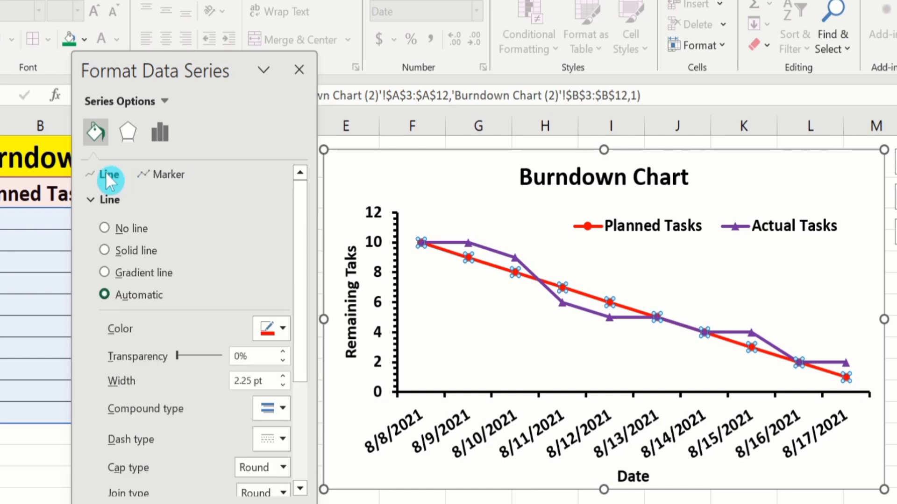
left_click(104, 249)
left_click(287, 328)
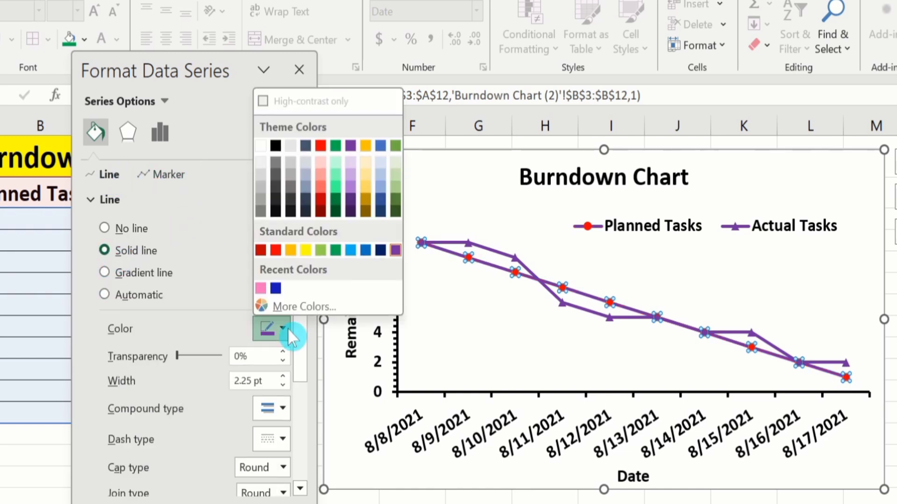
left_click(366, 250)
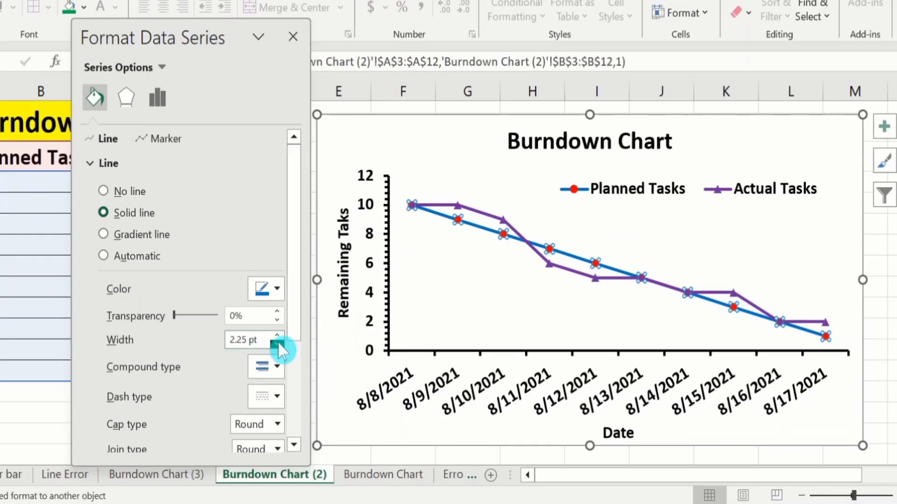